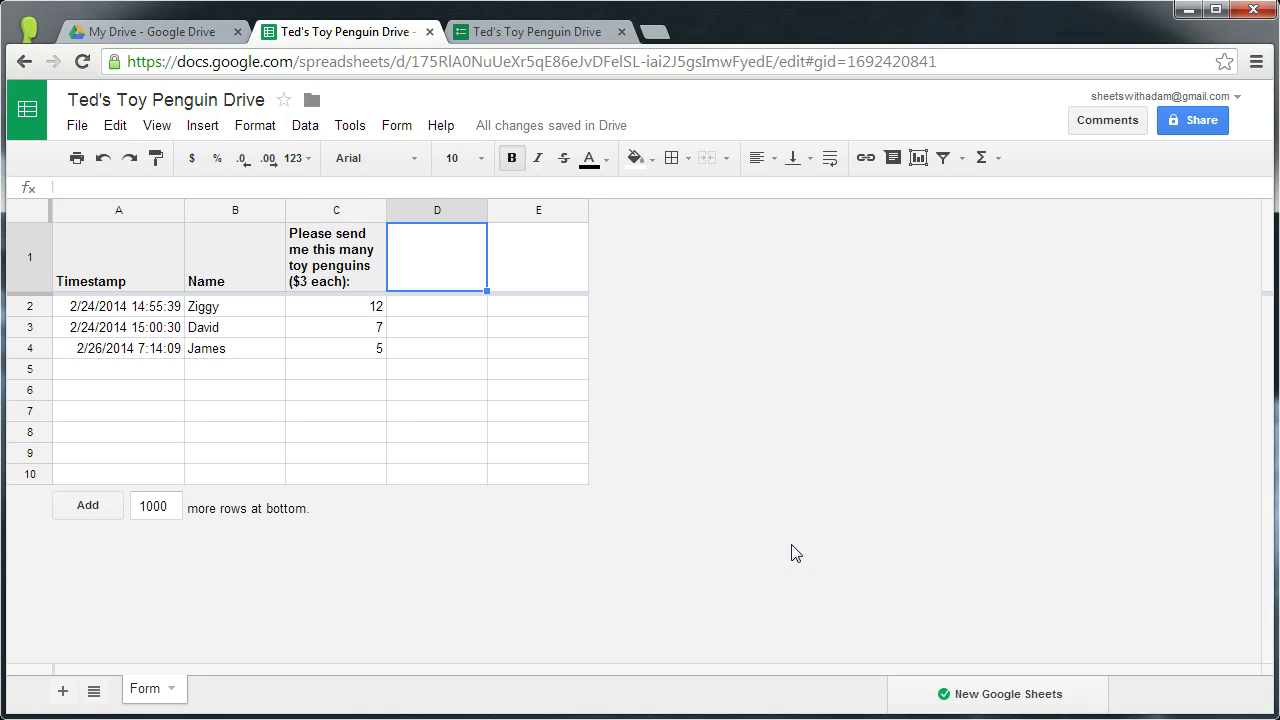
Show the linked order form's options from the Form menu.
{"action": "left_click", "coordinate": [844, 550]}
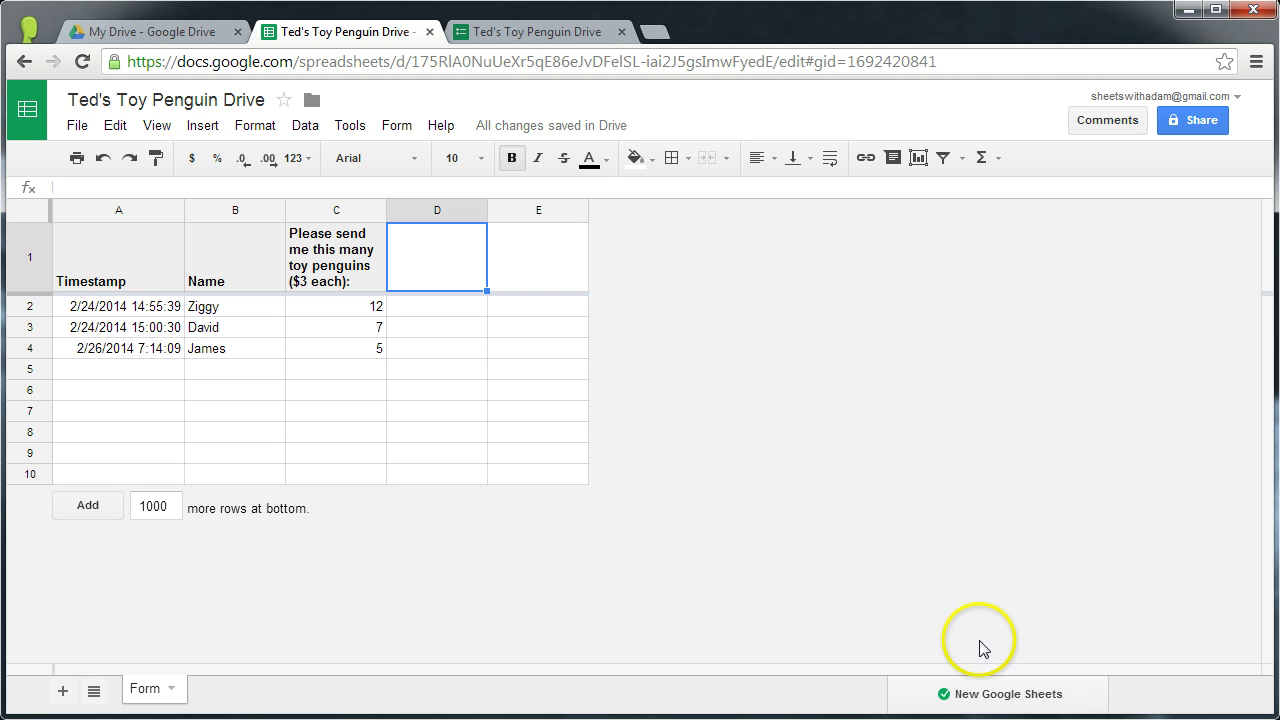
{"action": "left_click", "coordinate": [387, 126]}
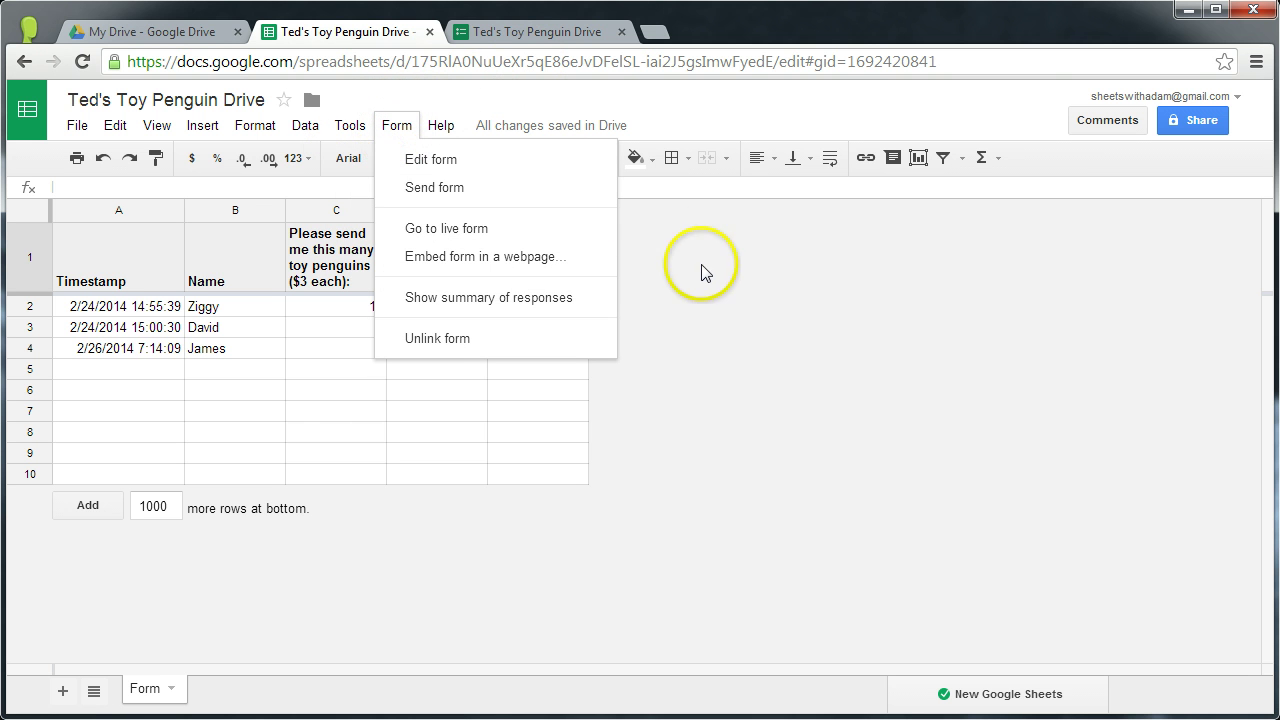
Dismiss the Form menu, select D2, and switch to the live order form.
{"action": "left_click", "coordinate": [705, 296]}
{"action": "left_click", "coordinate": [460, 316]}
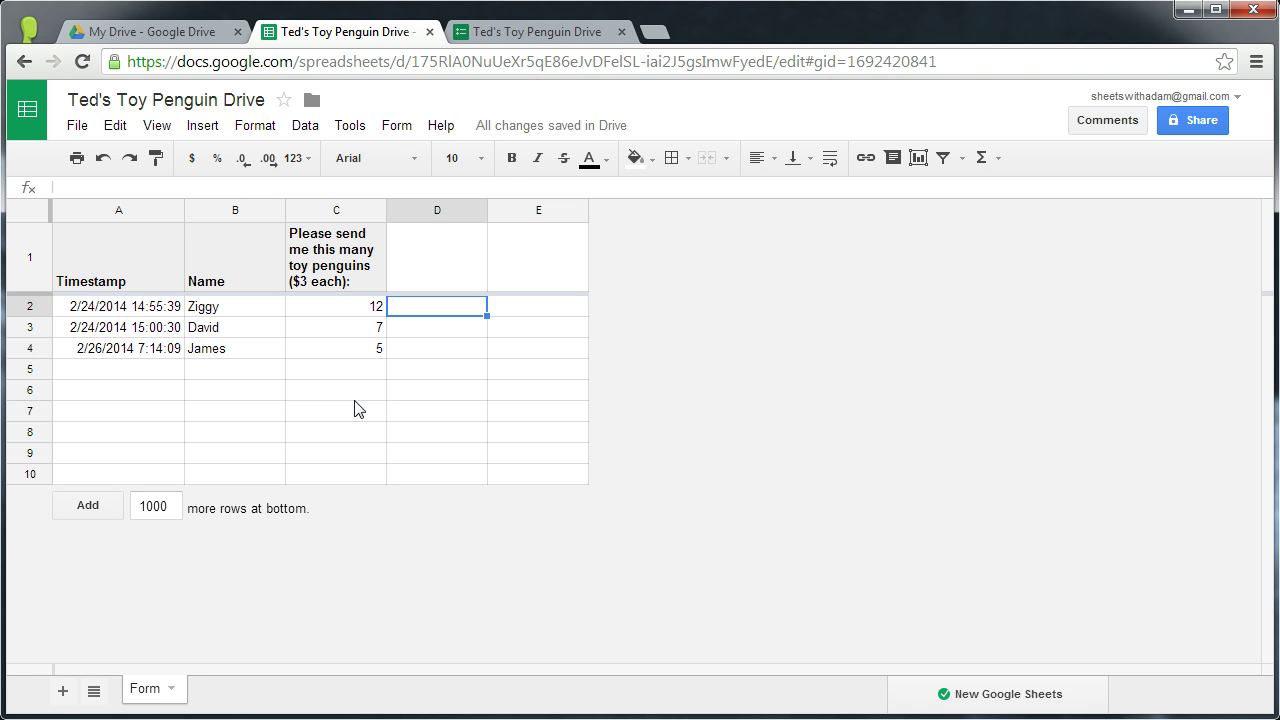
{"action": "left_click", "coordinate": [566, 32]}
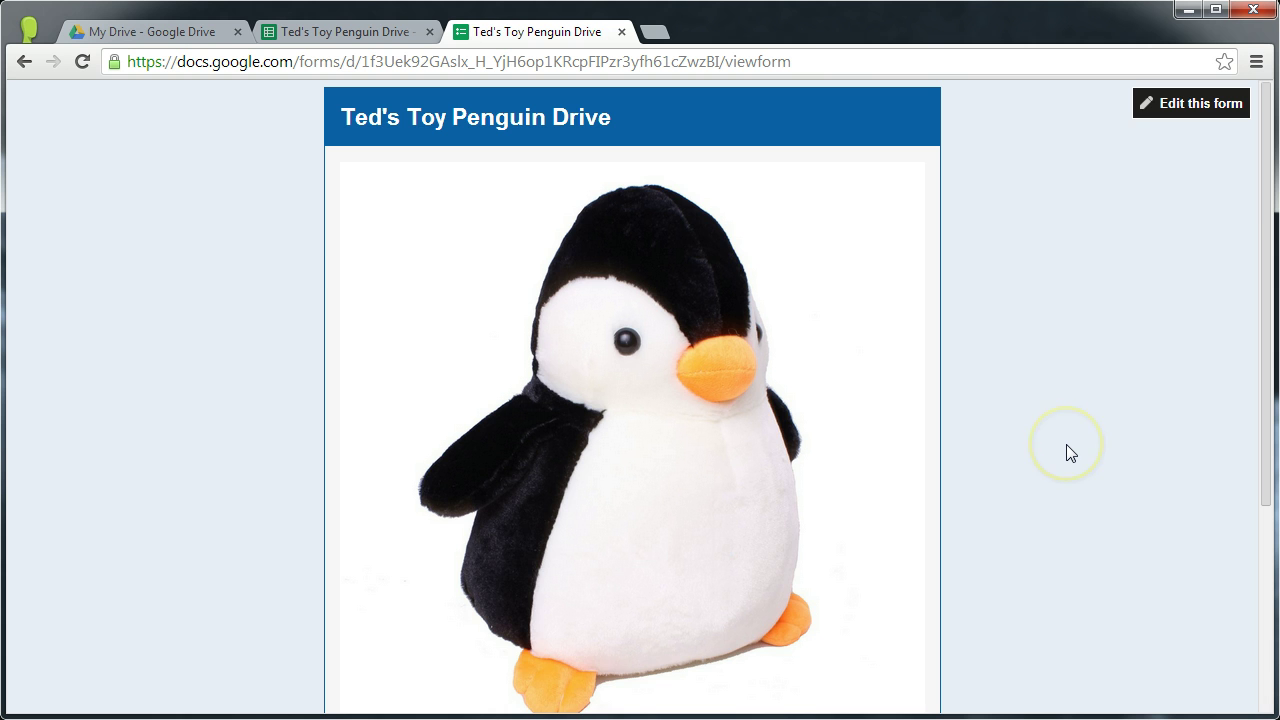
Submit a test order with a respondent name for 10 penguins, then return to the sheet.
{"action": "scroll", "coordinate": [1066, 446], "scroll_direction": "down", "scroll_amount": 2}
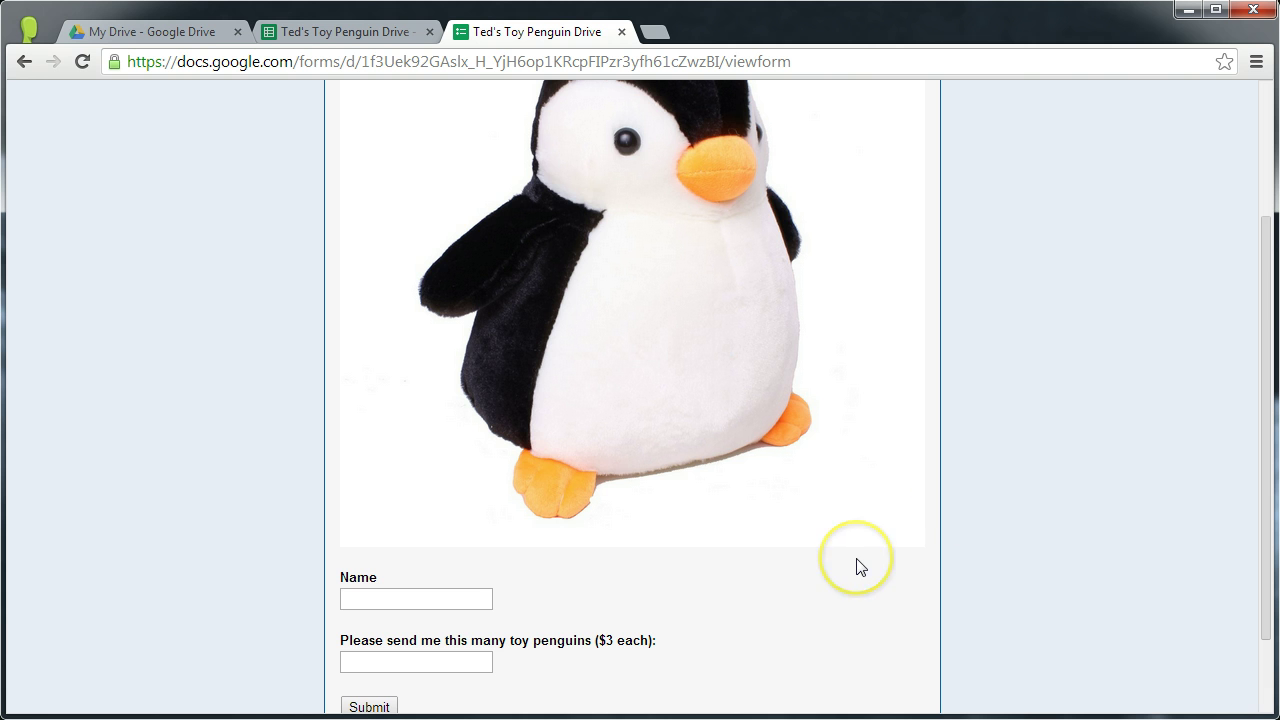
{"action": "scroll", "coordinate": [650, 585], "scroll_direction": "down", "scroll_amount": 1}
{"action": "left_click", "coordinate": [458, 498]}
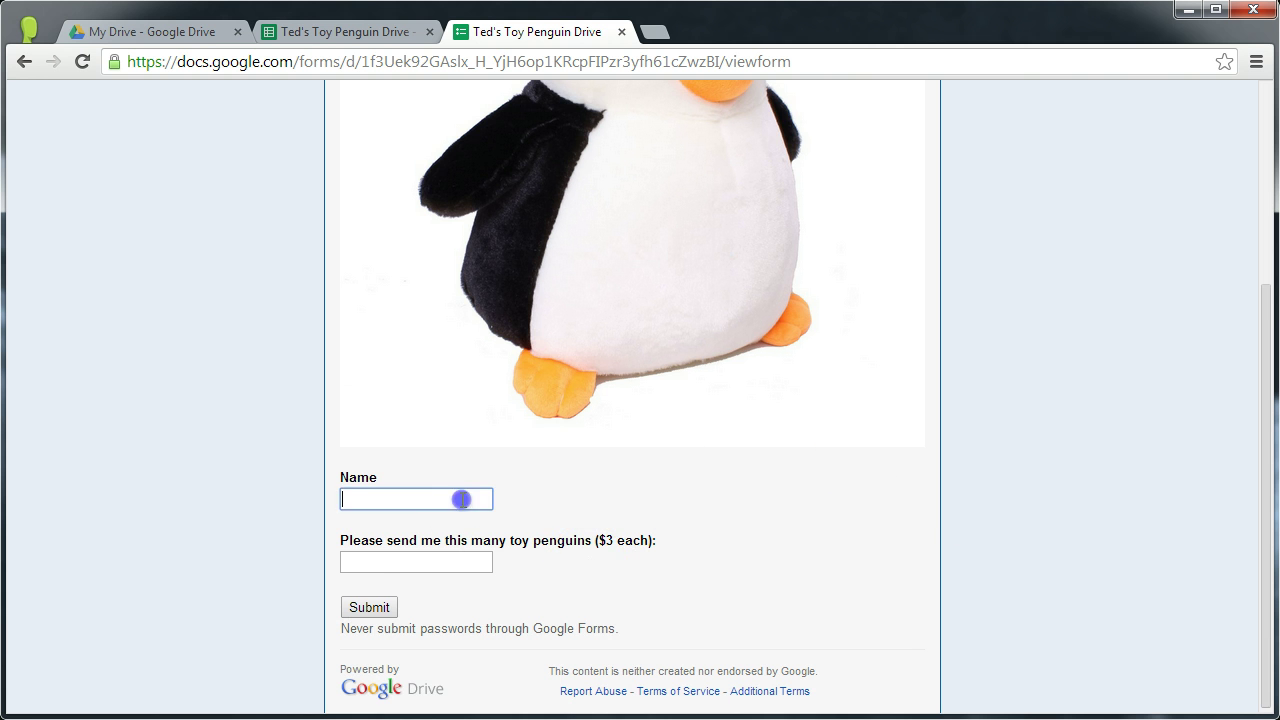
{"action": "type", "text": "Ada"}
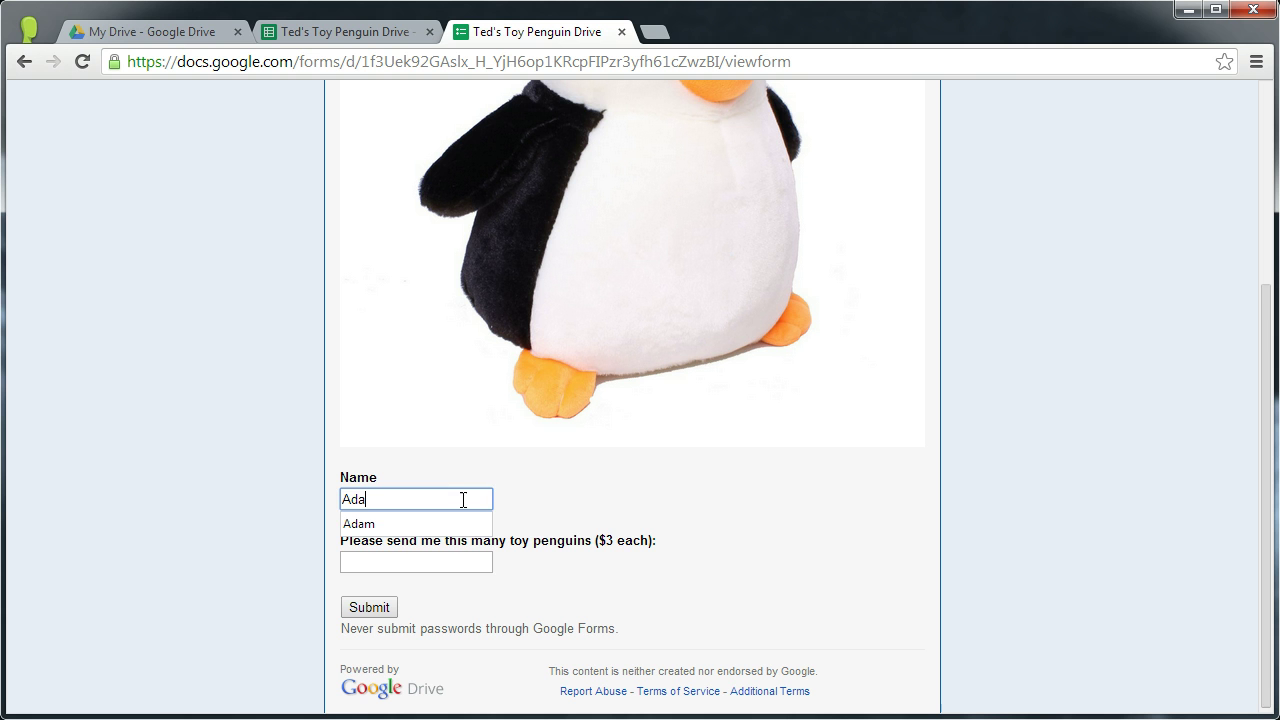
{"action": "type", "text": "m"}
{"action": "key", "text": "Tab"}
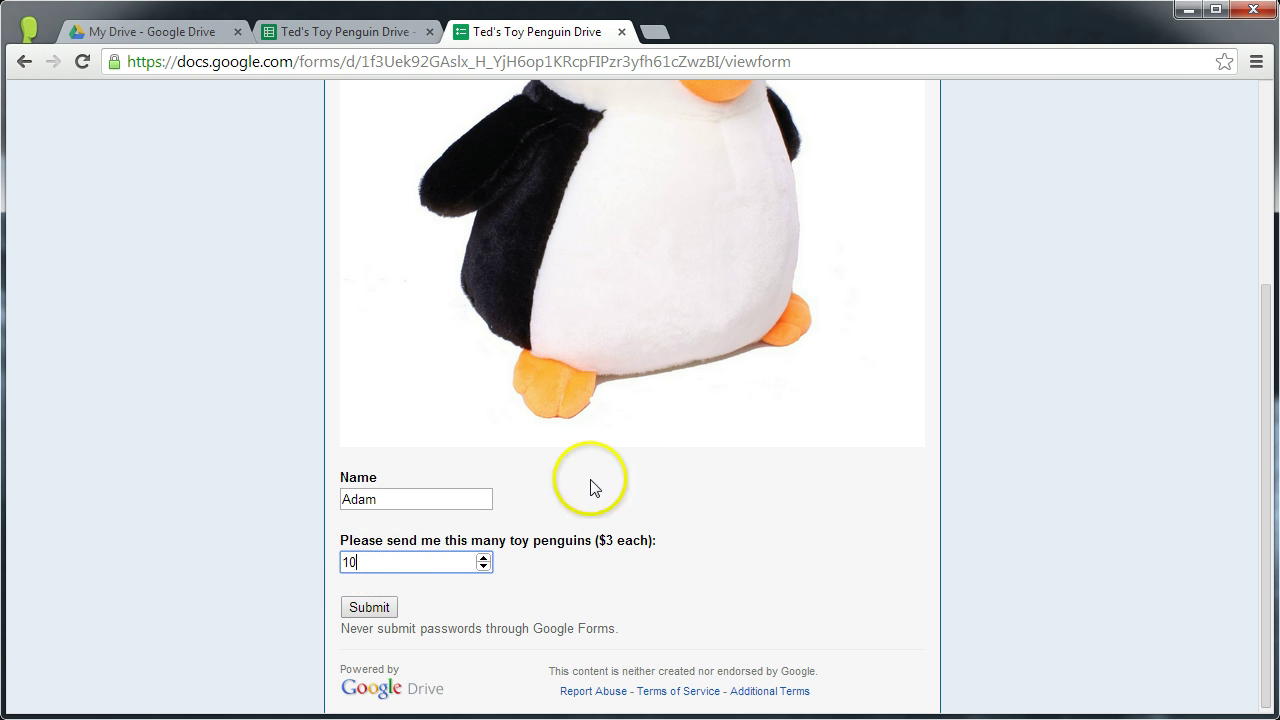
{"action": "left_click", "coordinate": [355, 602]}
{"action": "left_click", "coordinate": [336, 31]}
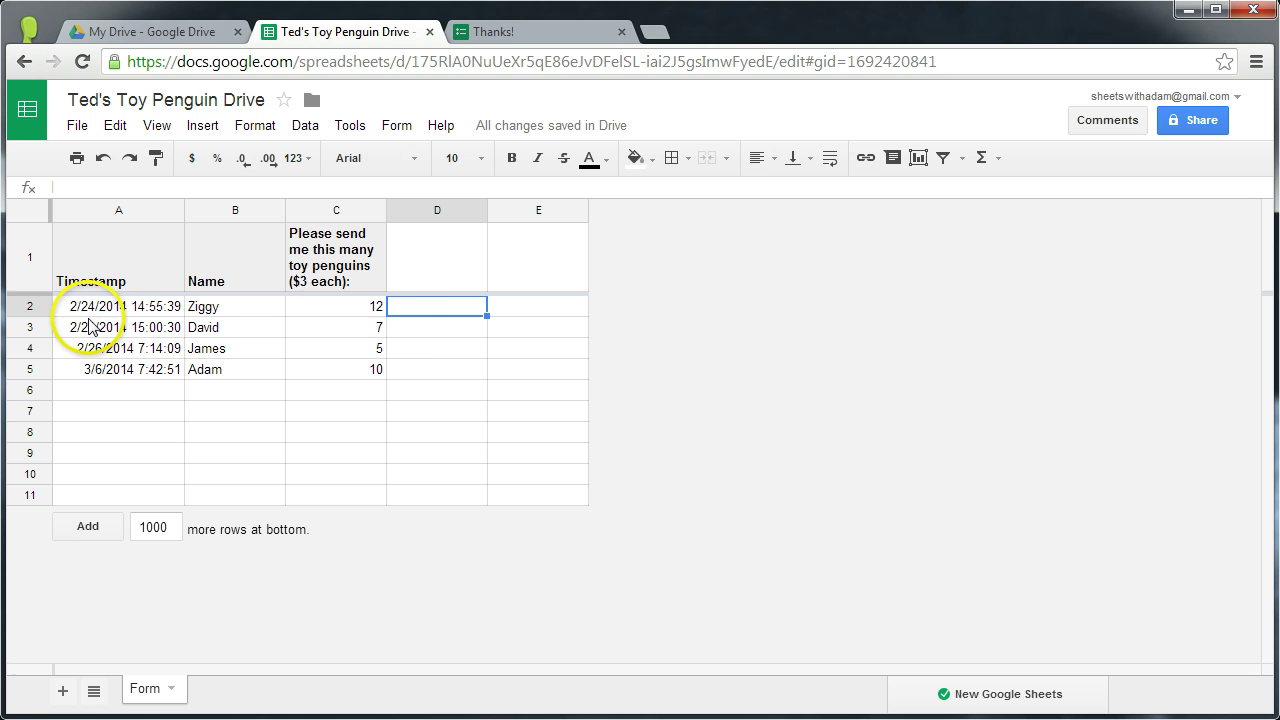
Enter the header 'Revenue' in D1 and give it a light yellow fill.
{"action": "left_click", "coordinate": [424, 266]}
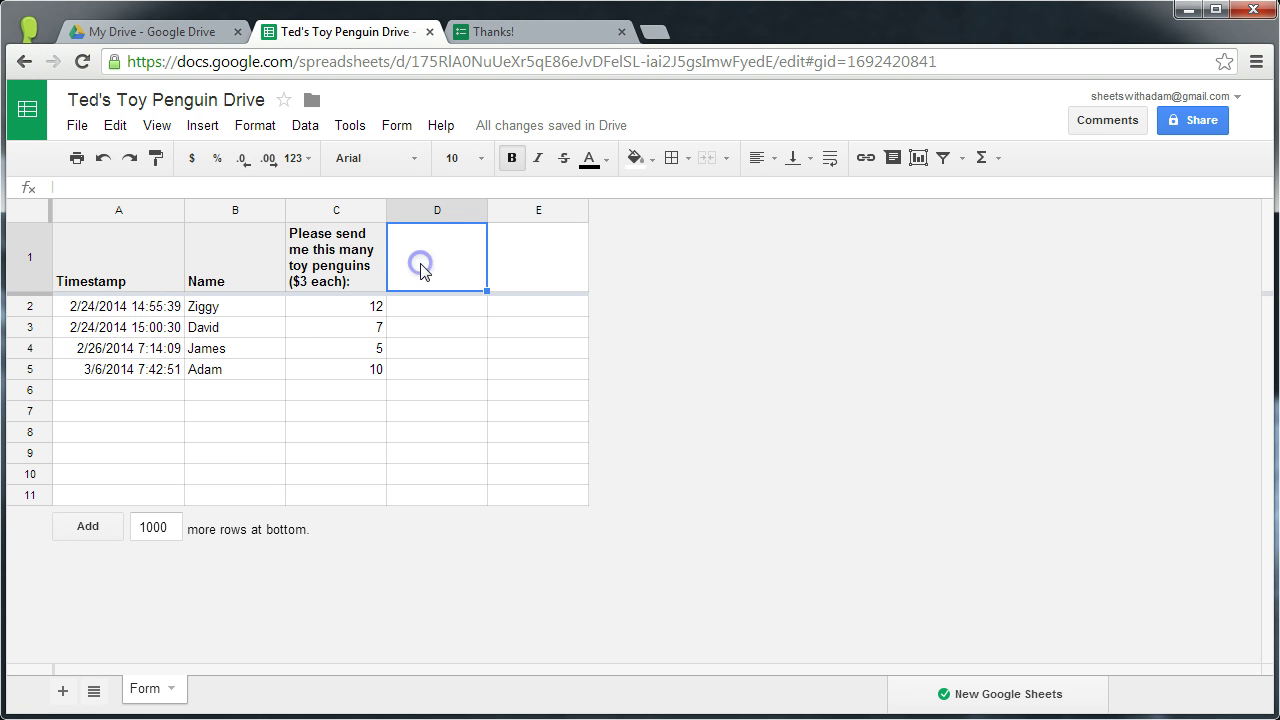
{"action": "type", "text": "Reve"}
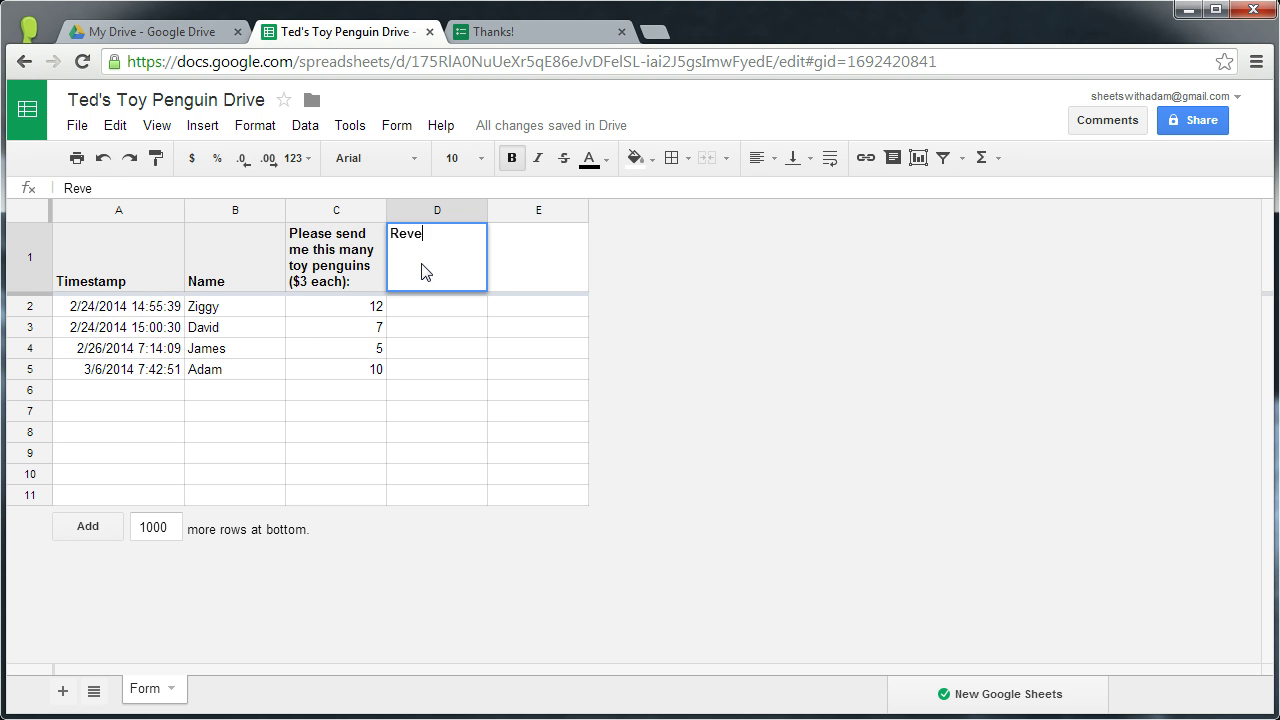
{"action": "type", "text": "nue"}
{"action": "key", "text": "Return"}
{"action": "left_click", "coordinate": [428, 278]}
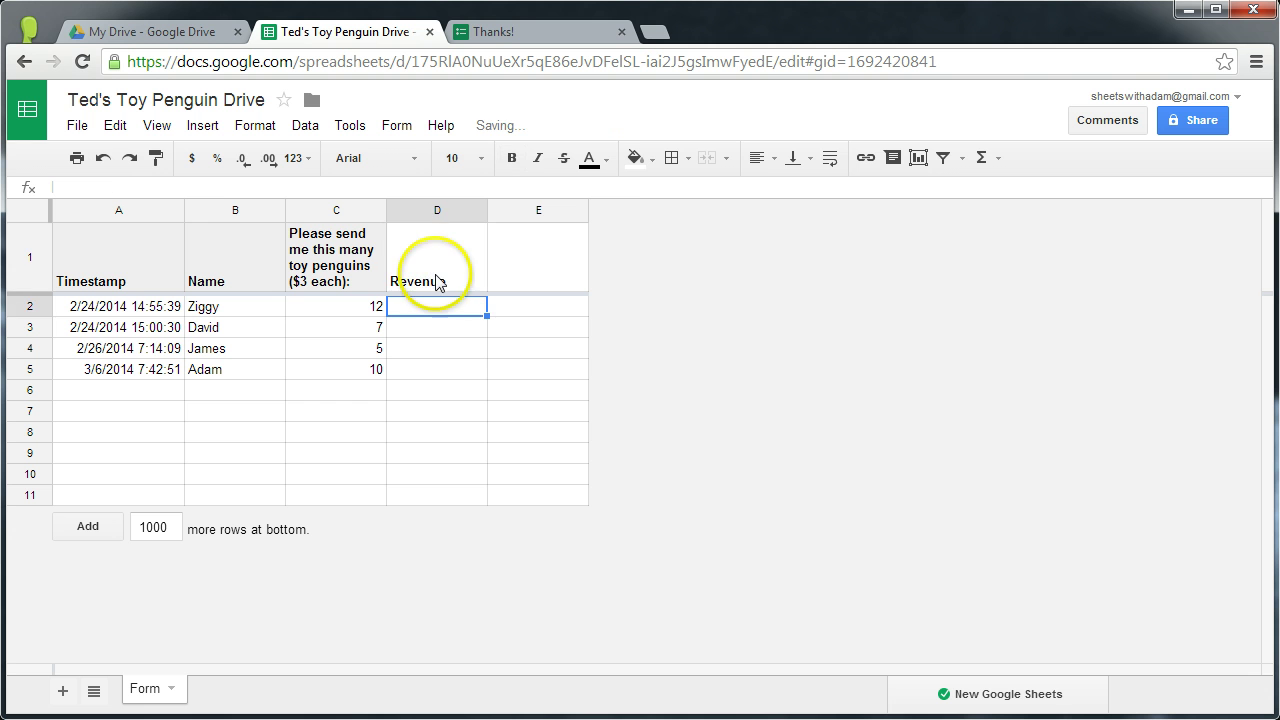
{"action": "left_click", "coordinate": [652, 160]}
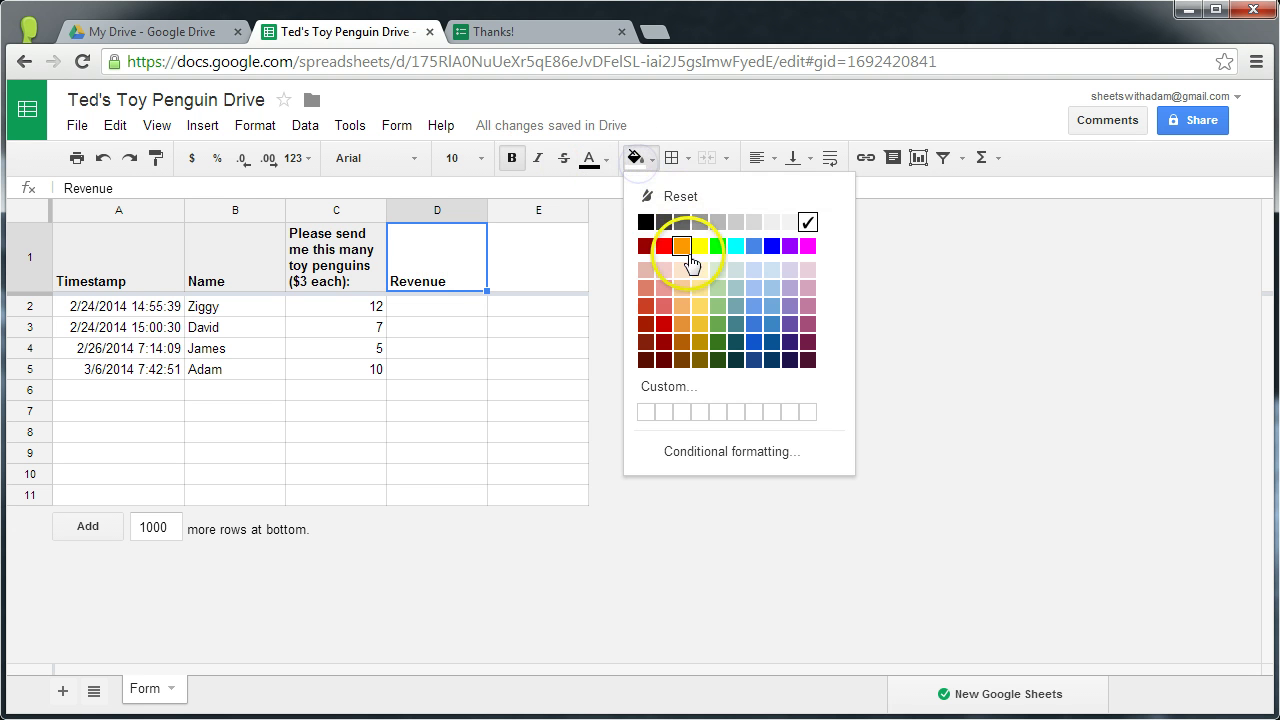
{"action": "left_click", "coordinate": [696, 271]}
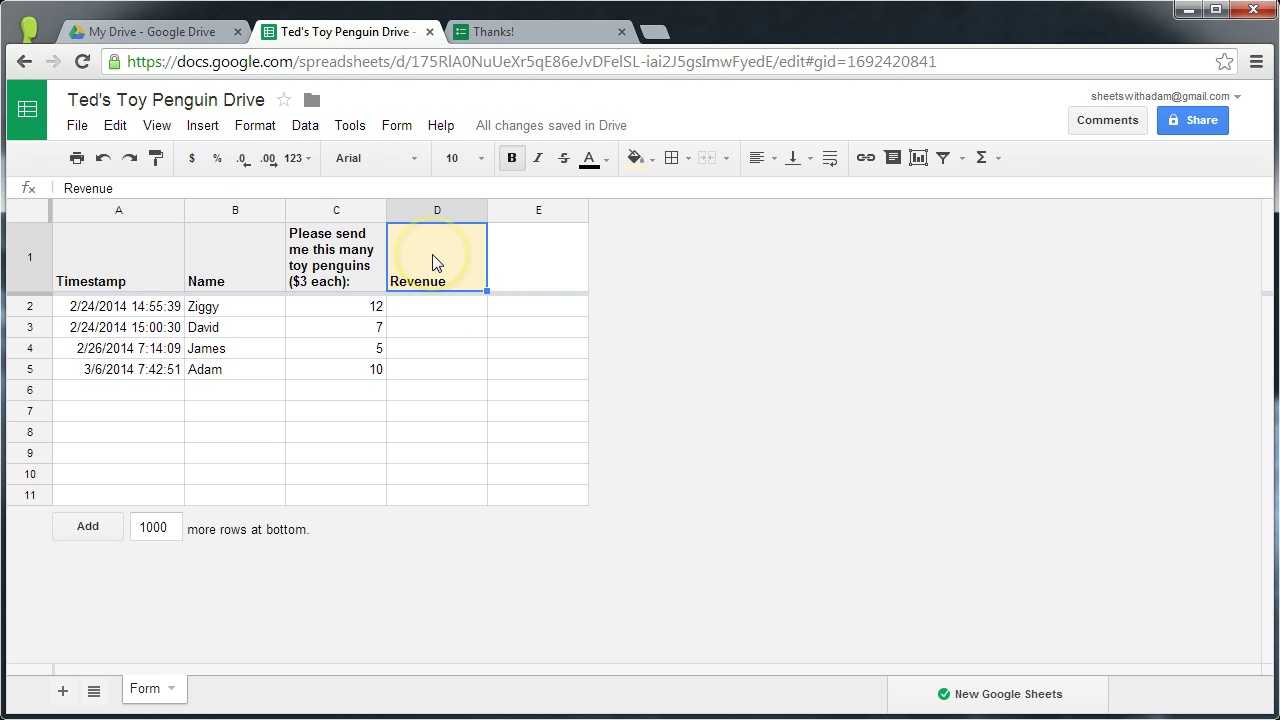
{"action": "left_click", "coordinate": [531, 40]}
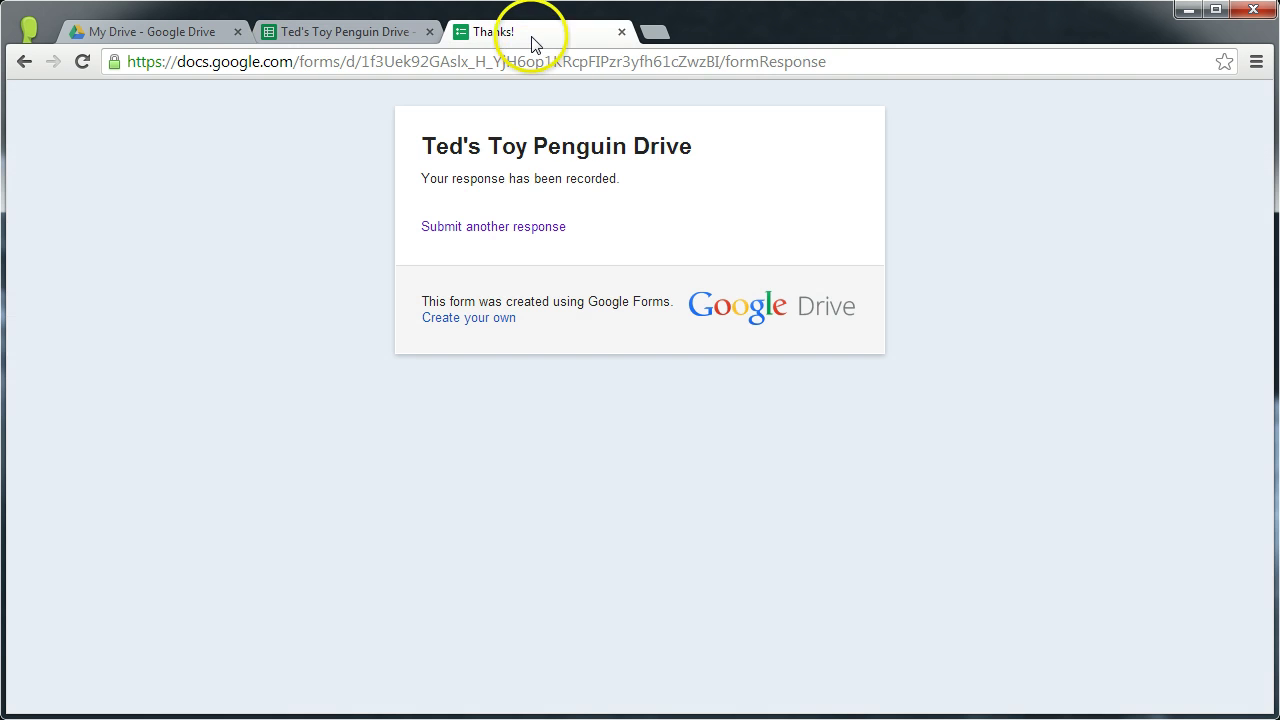
{"action": "left_click", "coordinate": [516, 230]}
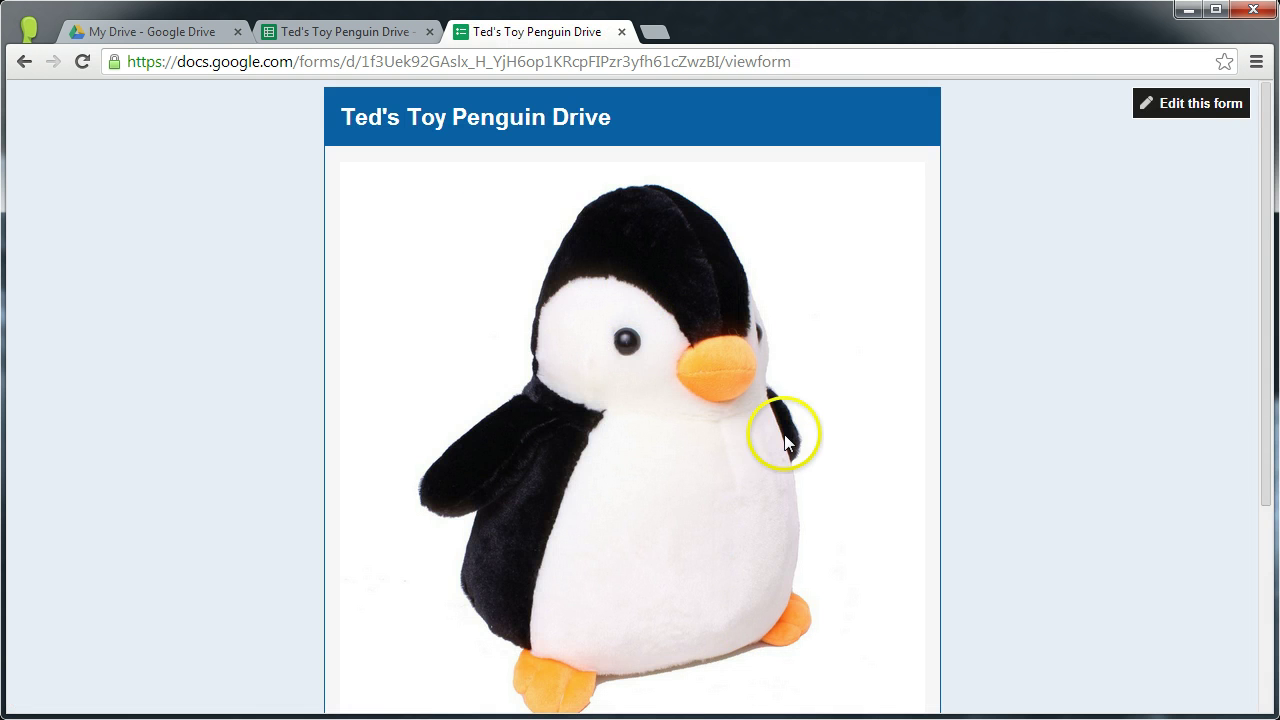
{"action": "left_click", "coordinate": [366, 31]}
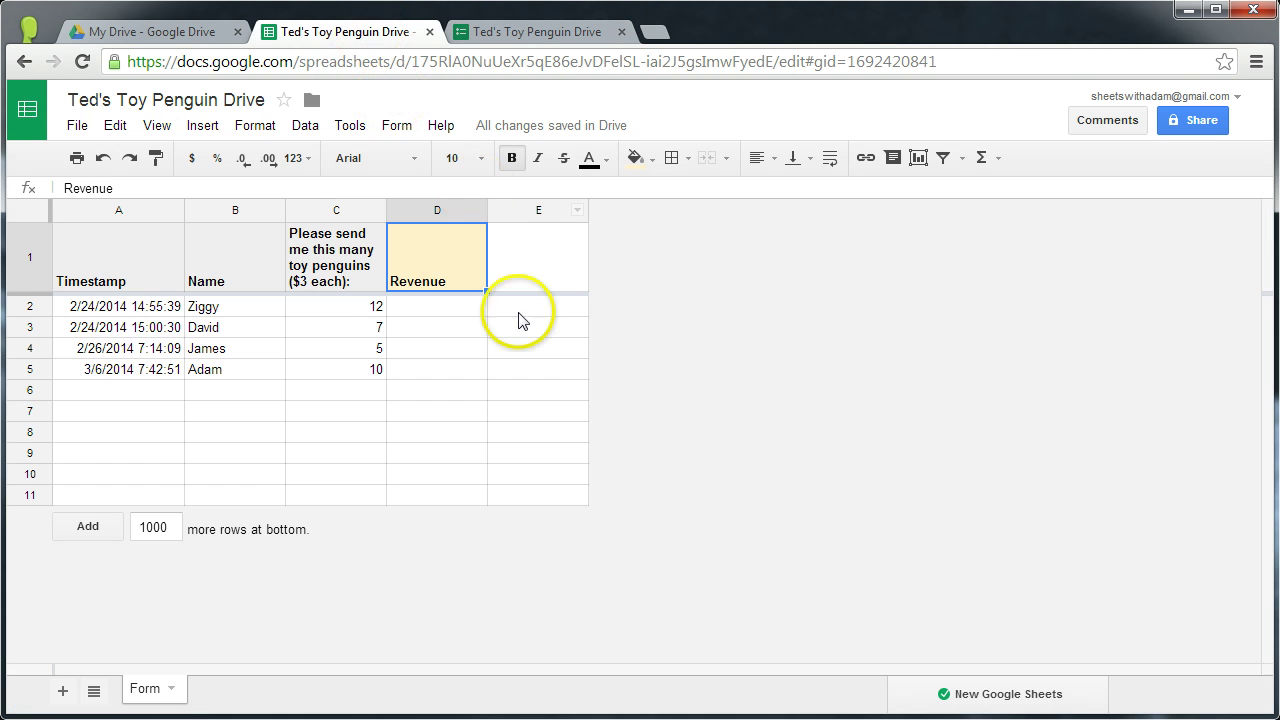
{"action": "left_click", "coordinate": [440, 270]}
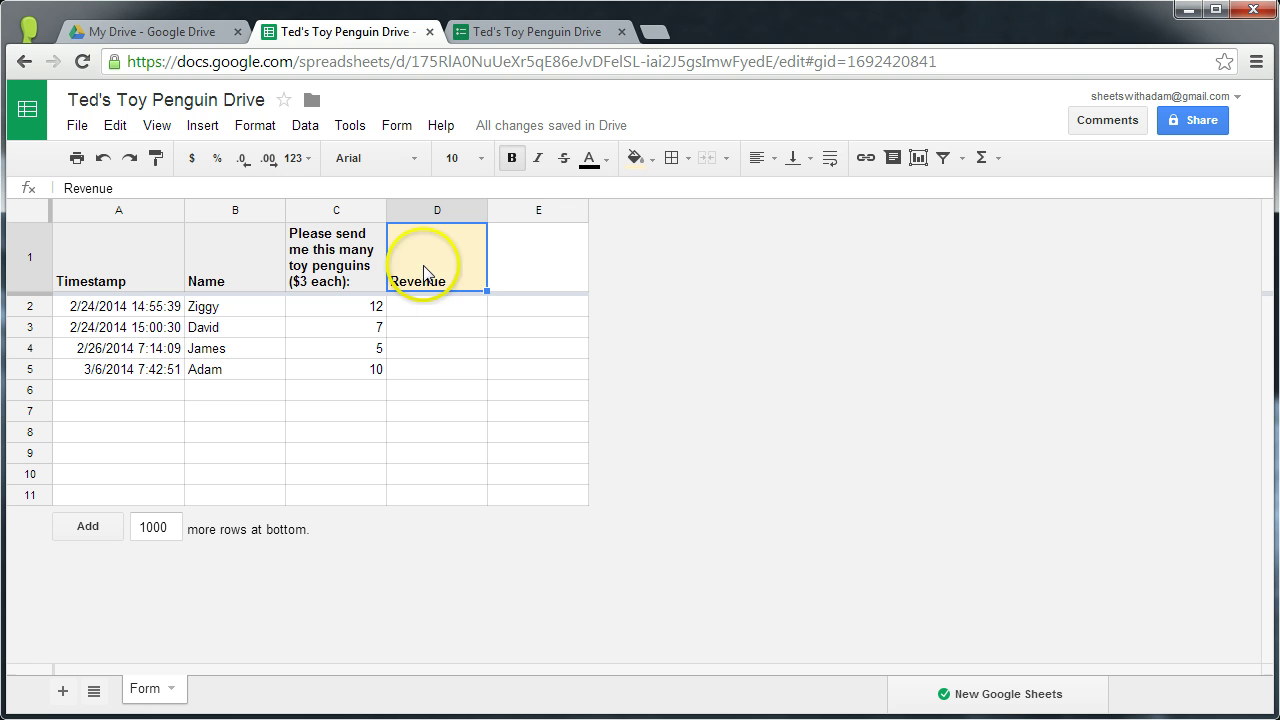
{"action": "left_click", "coordinate": [443, 268]}
{"action": "left_click", "coordinate": [462, 268]}
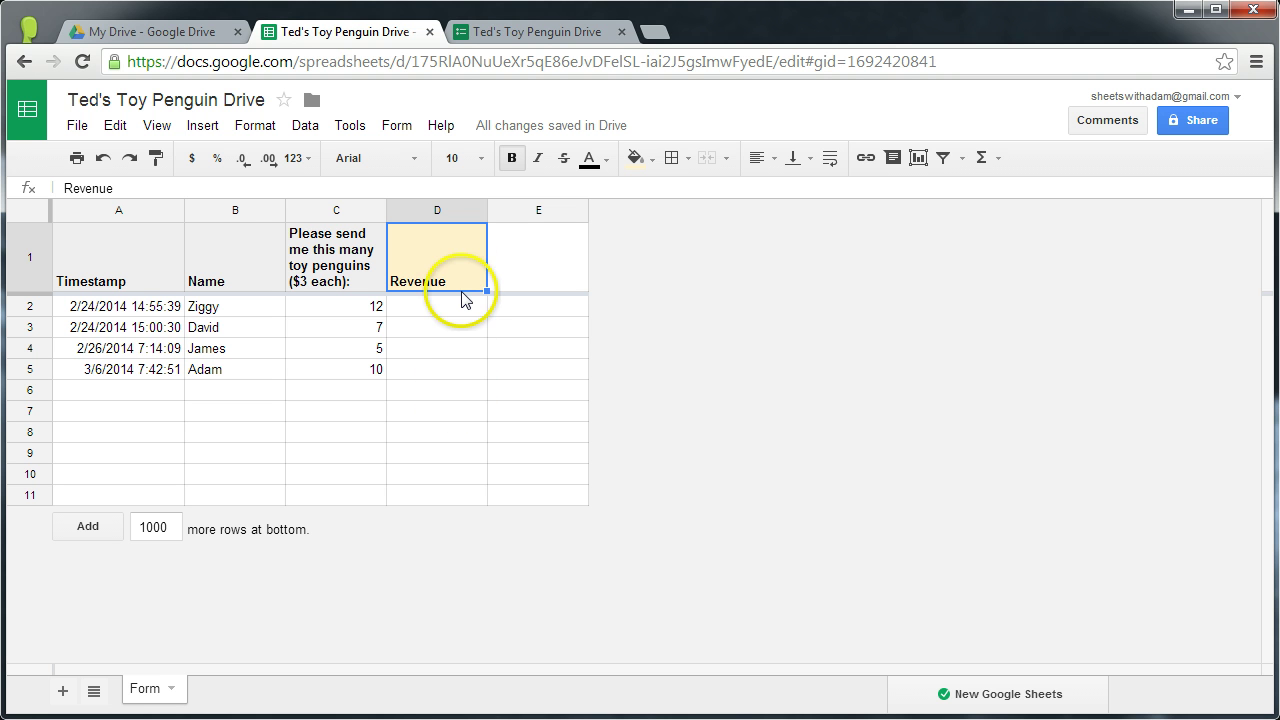
{"action": "left_click", "coordinate": [451, 280]}
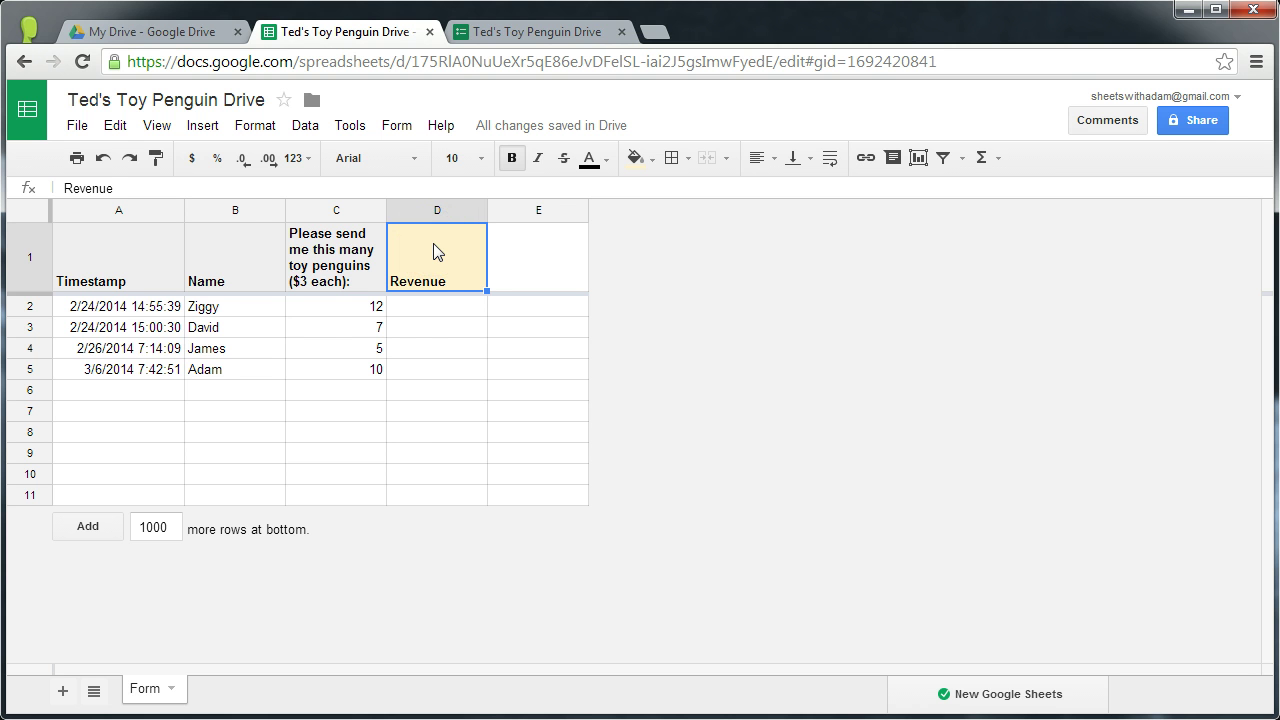
Enter the revenue formula =C2*3 in D2.
{"action": "left_click", "coordinate": [436, 309]}
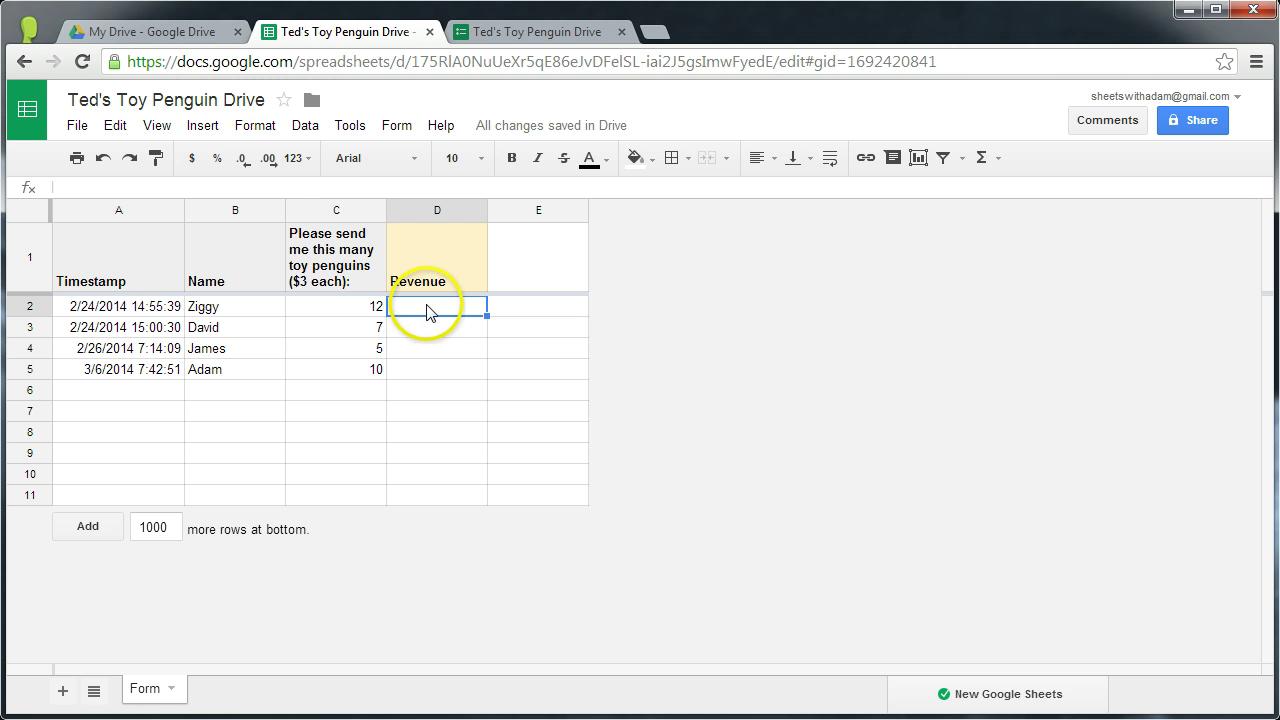
{"action": "type", "text": "="}
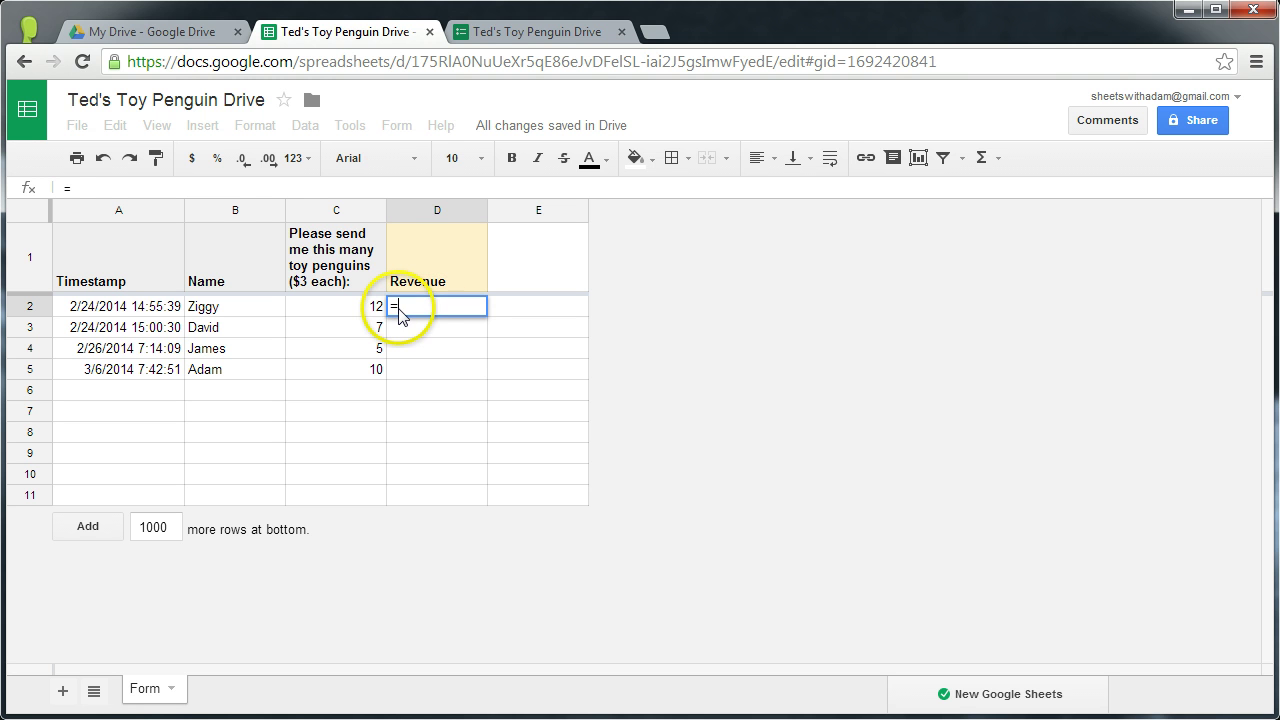
{"action": "left_click", "coordinate": [345, 308]}
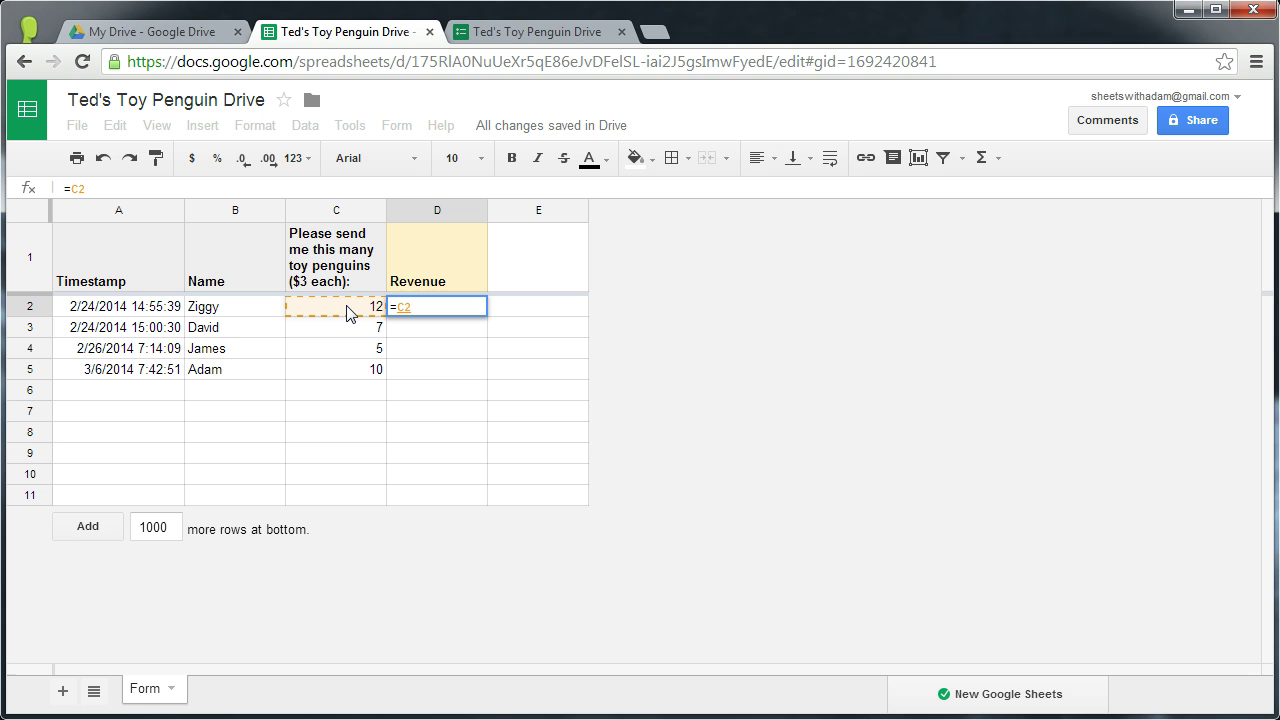
{"action": "type", "text": "*3"}
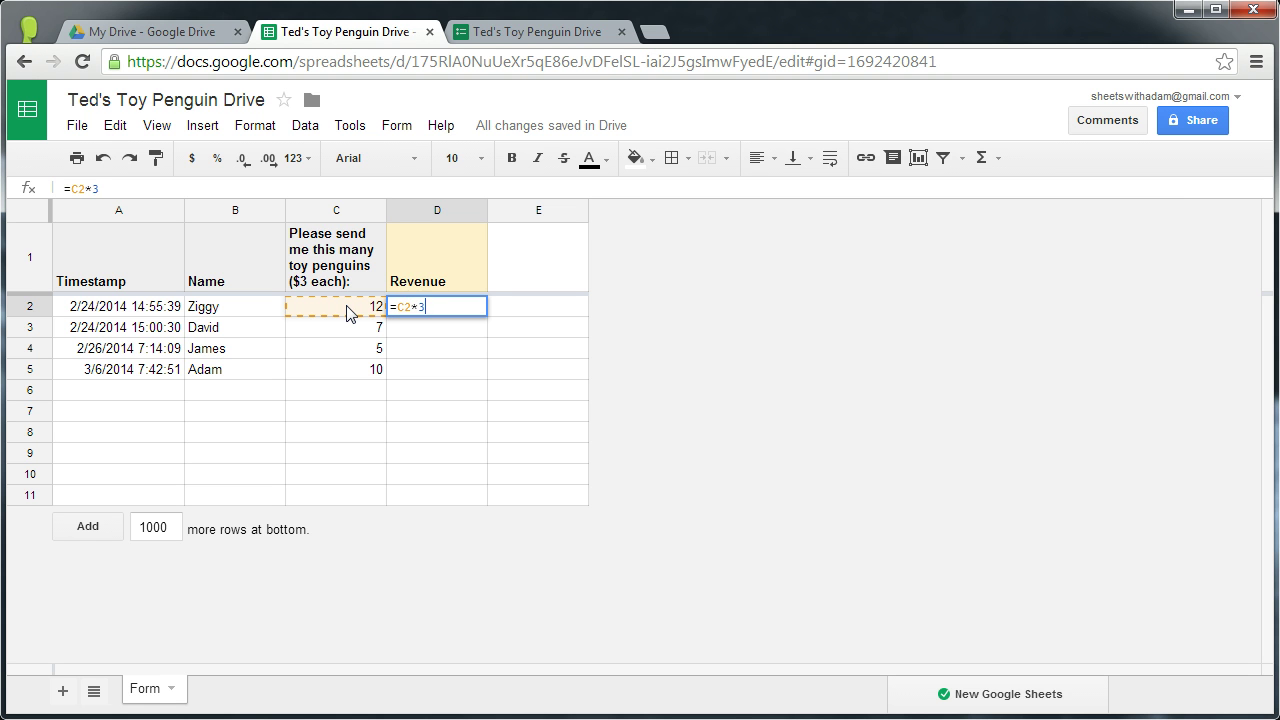
{"action": "key", "text": "Return"}
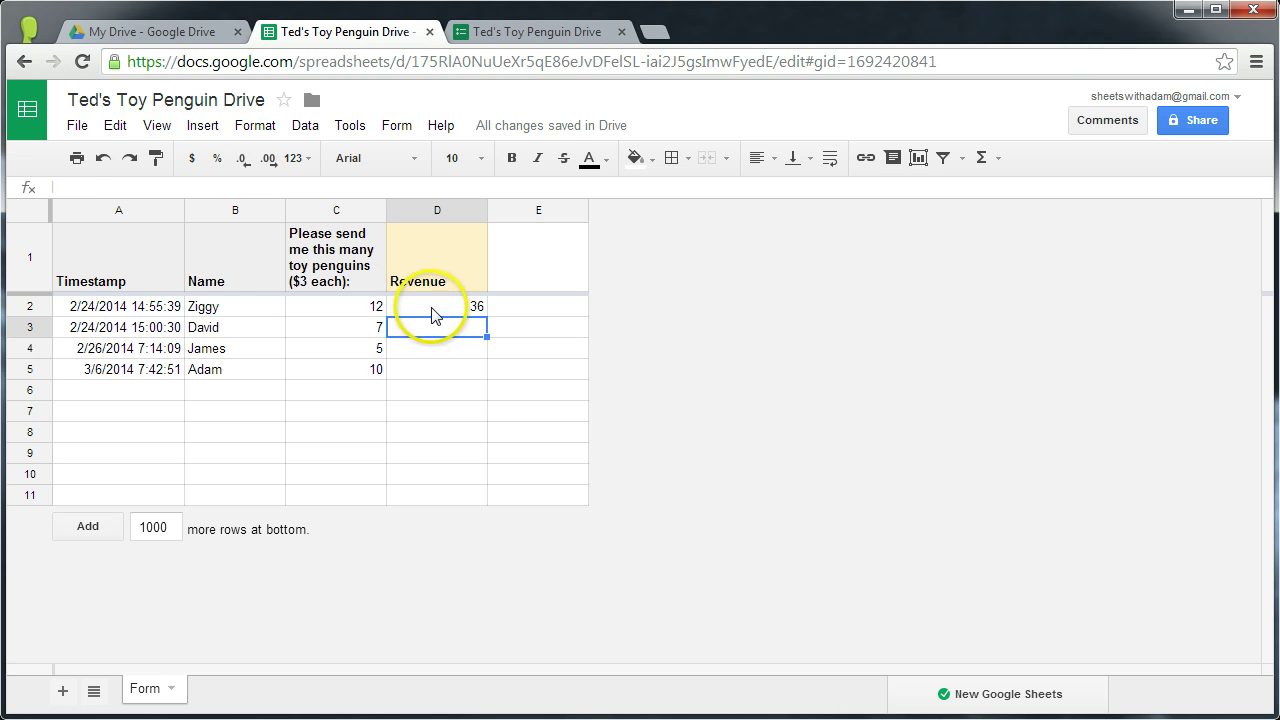
Fill the revenue formula down D2:D11 and verify the copied formulas.
{"action": "left_click_drag", "start_coordinate": [420, 303], "coordinate": [454, 491]}
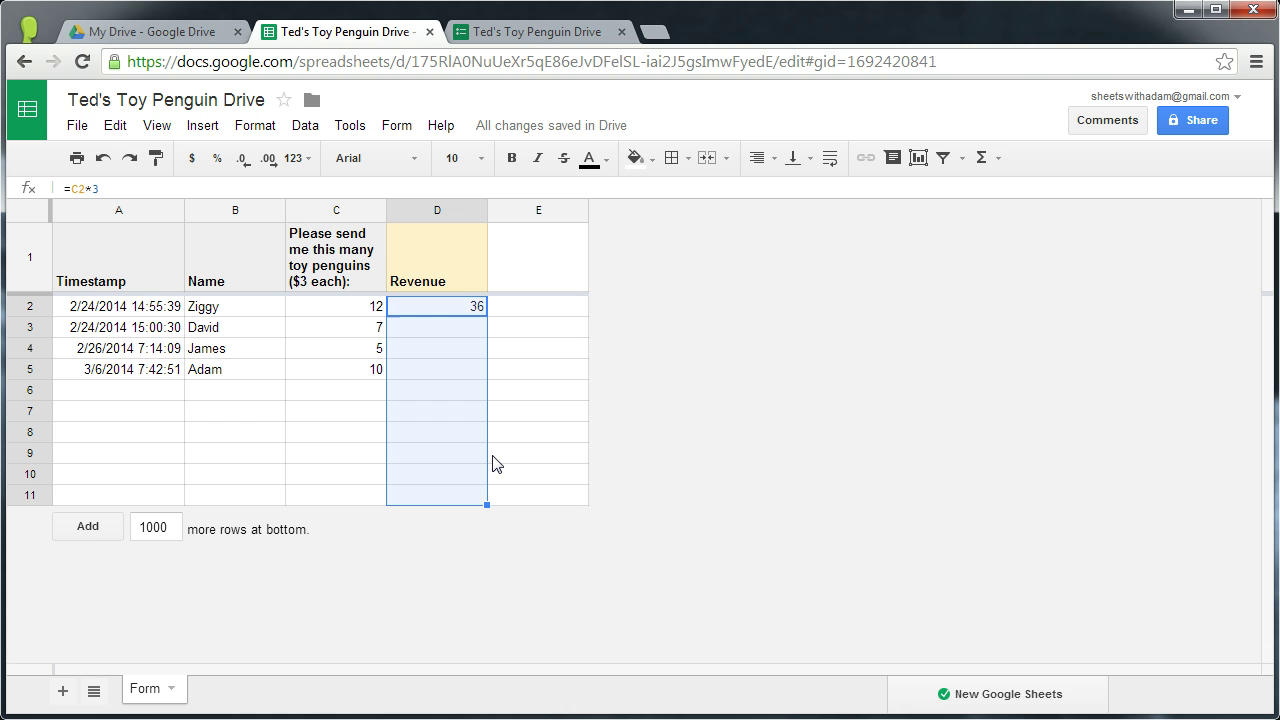
{"action": "key", "text": "ctrl+d"}
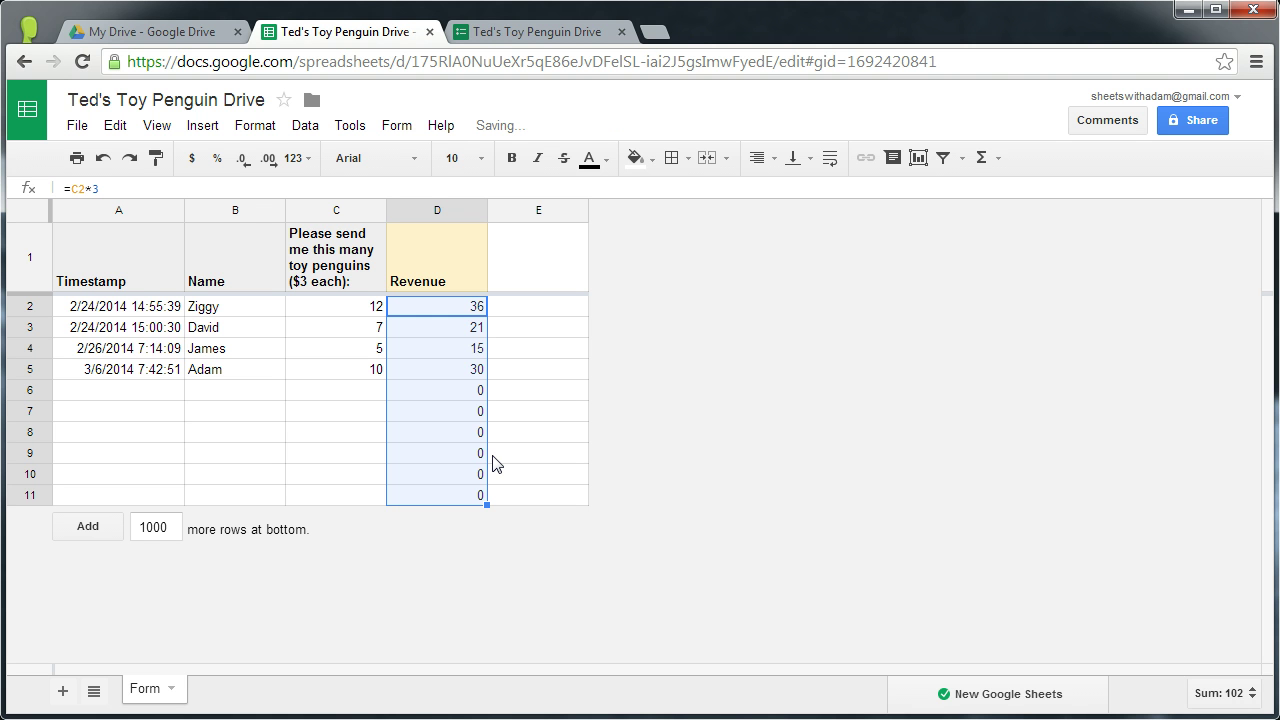
{"action": "left_click", "coordinate": [449, 306]}
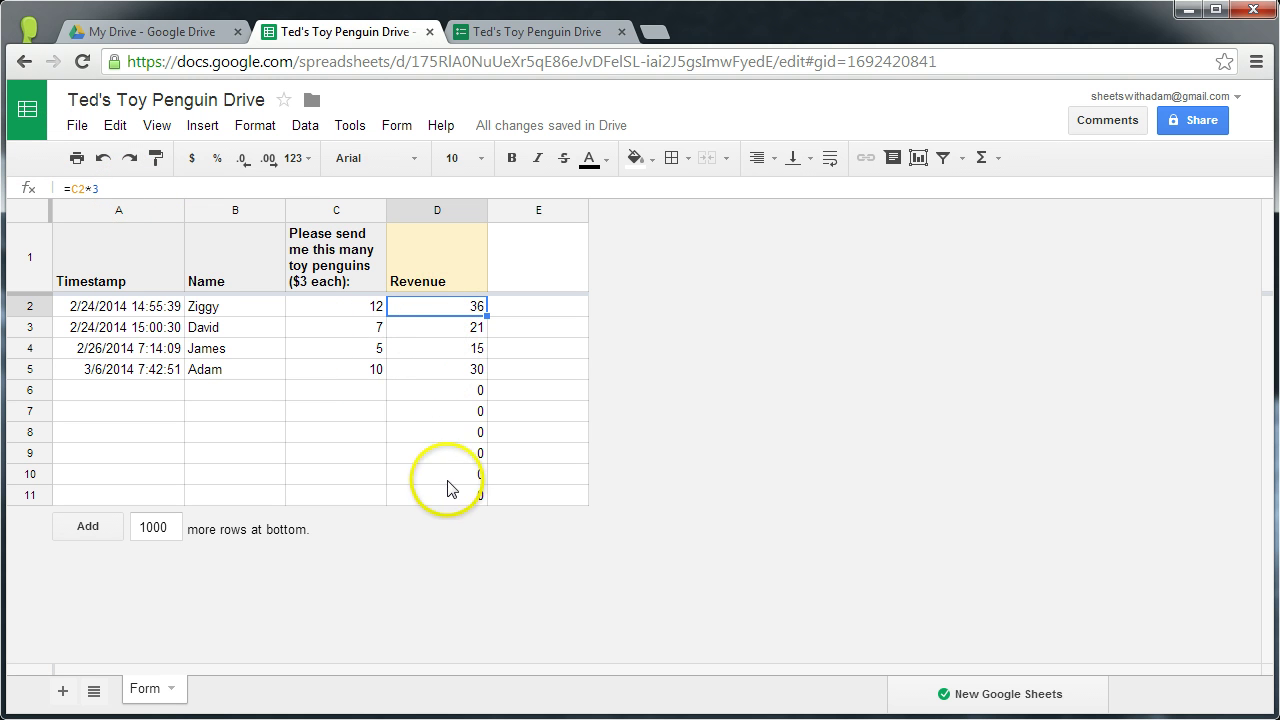
{"action": "left_click", "coordinate": [465, 328]}
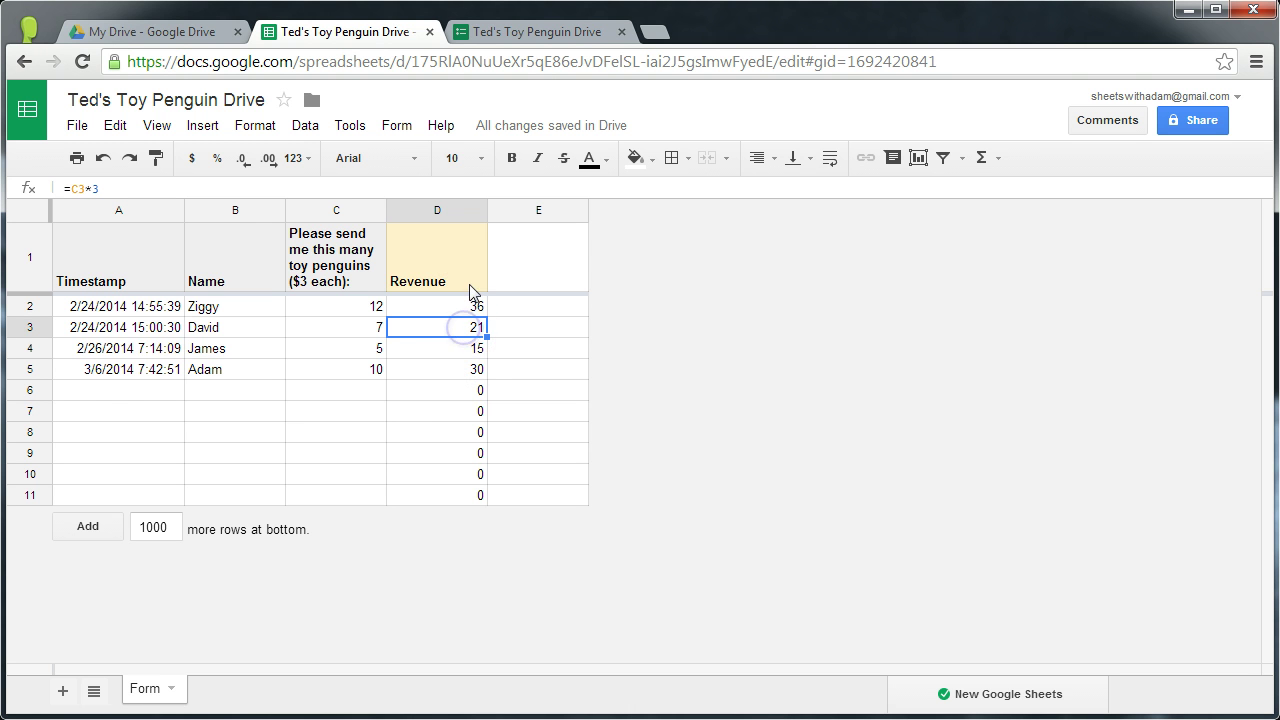
{"action": "left_click", "coordinate": [432, 350]}
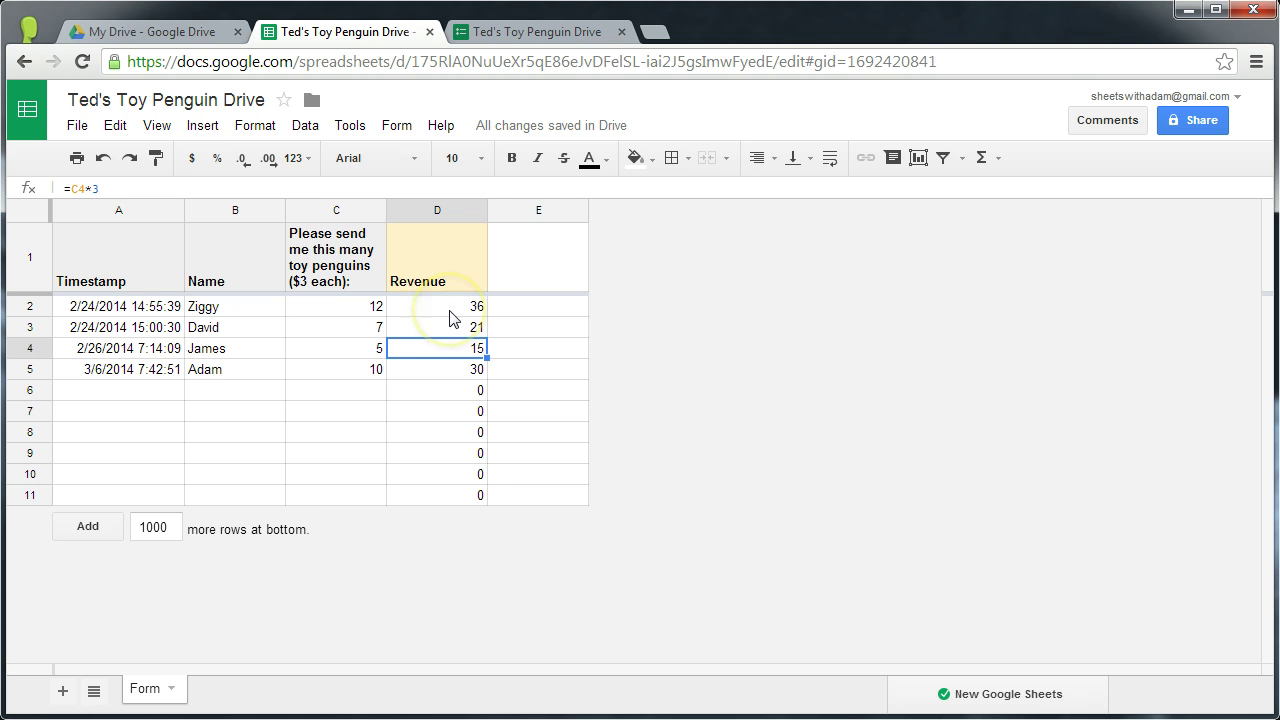
{"action": "left_click", "coordinate": [430, 496]}
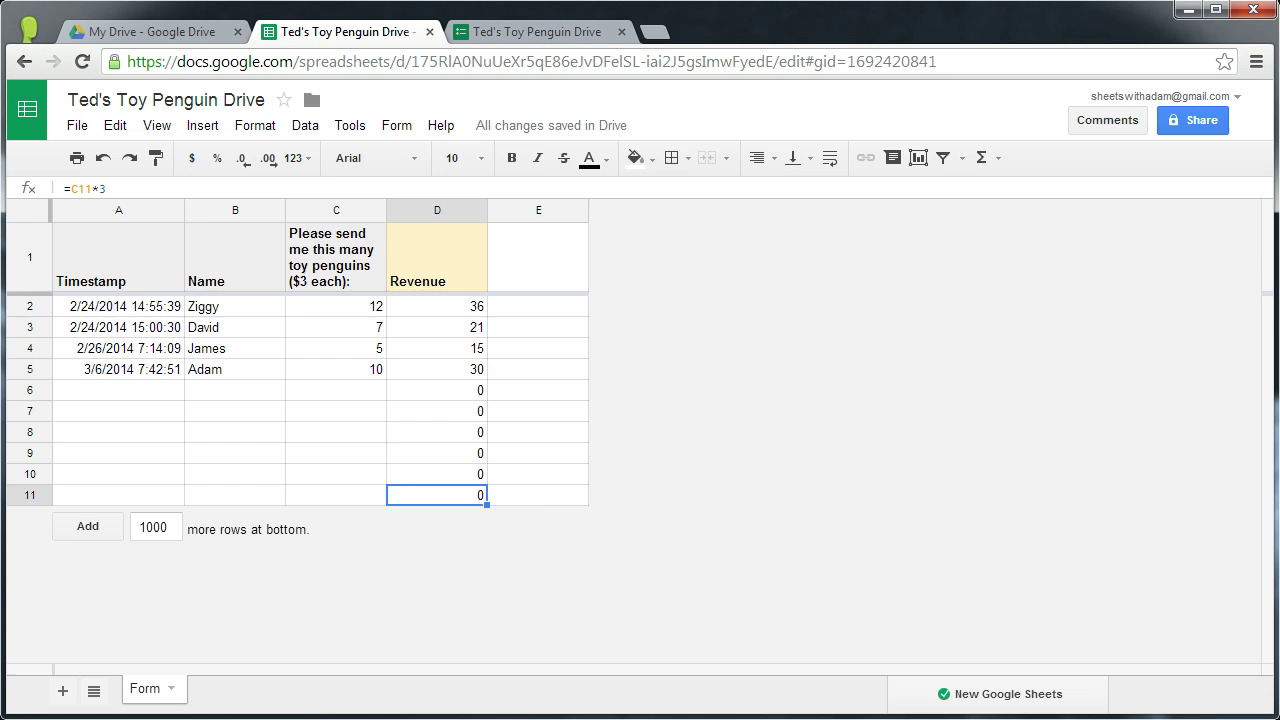
Submit a new form order with a customer name for 8 penguins.
{"action": "left_click", "coordinate": [575, 34]}
{"action": "scroll", "coordinate": [414, 520], "scroll_direction": "down", "scroll_amount": 3}
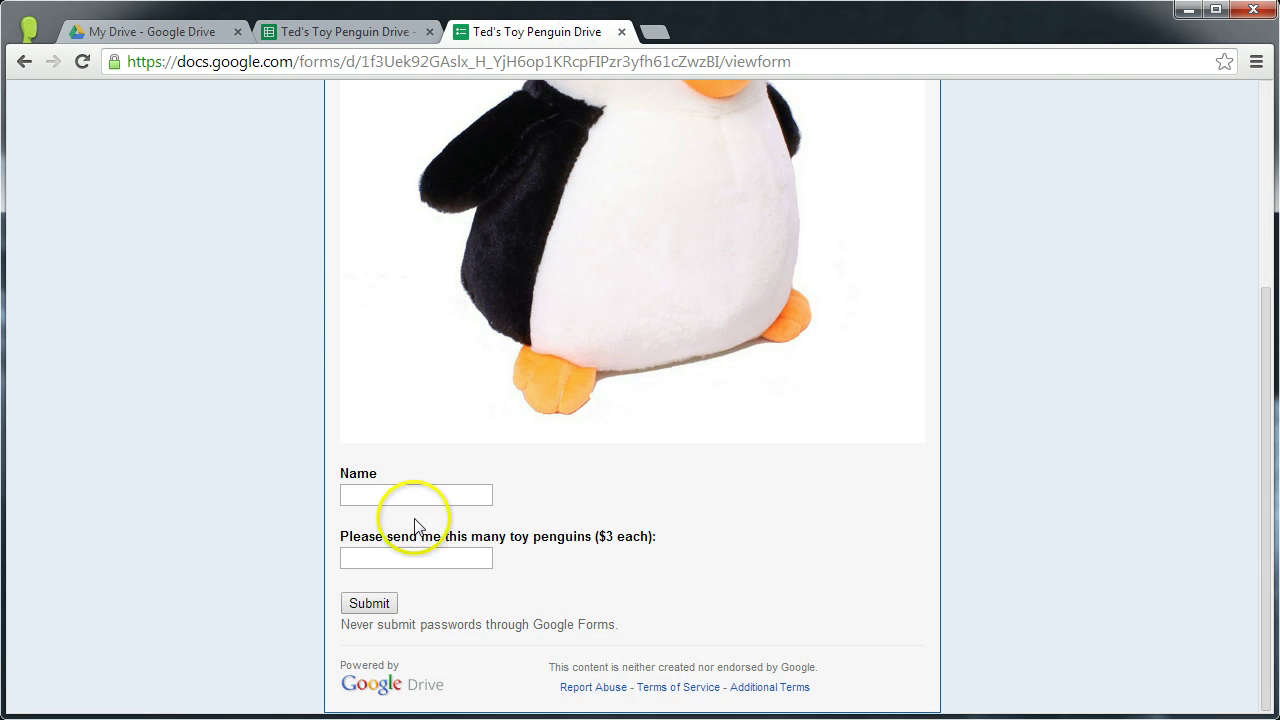
{"action": "left_click", "coordinate": [414, 494]}
{"action": "type", "text": "Yo"}
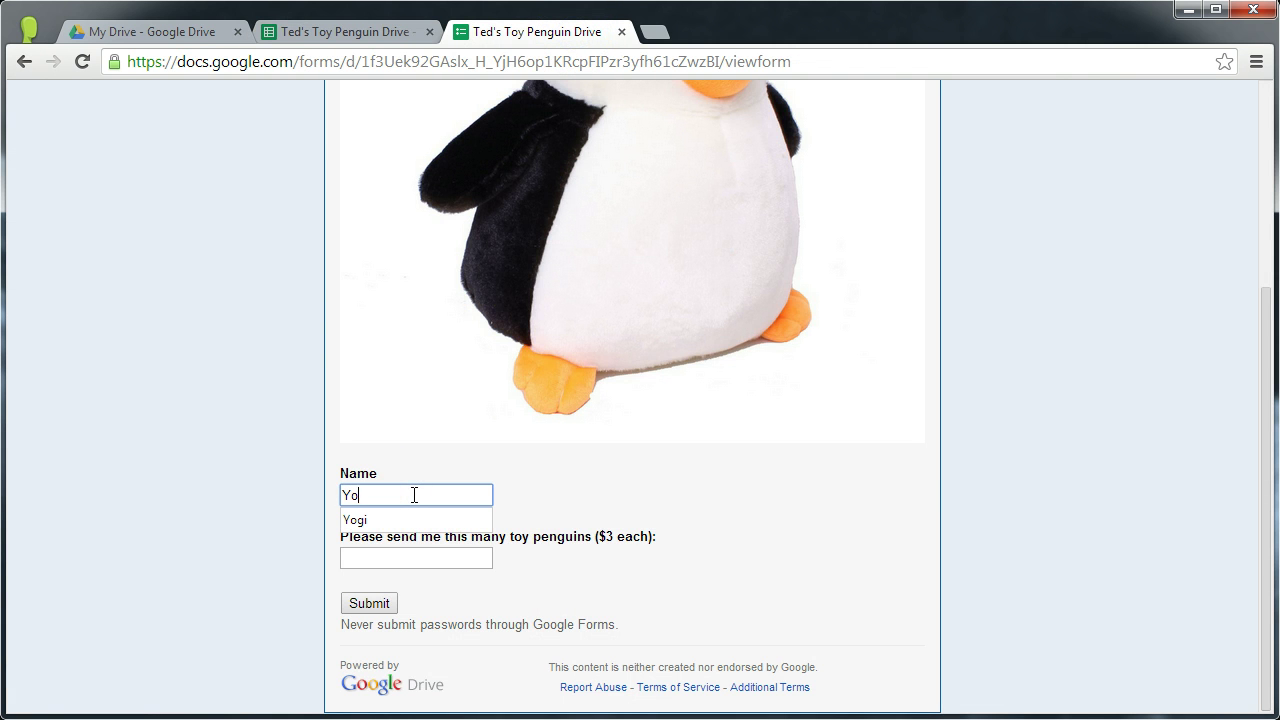
{"action": "type", "text": "gi"}
{"action": "key", "text": "Tab"}
{"action": "type", "text": "5"}
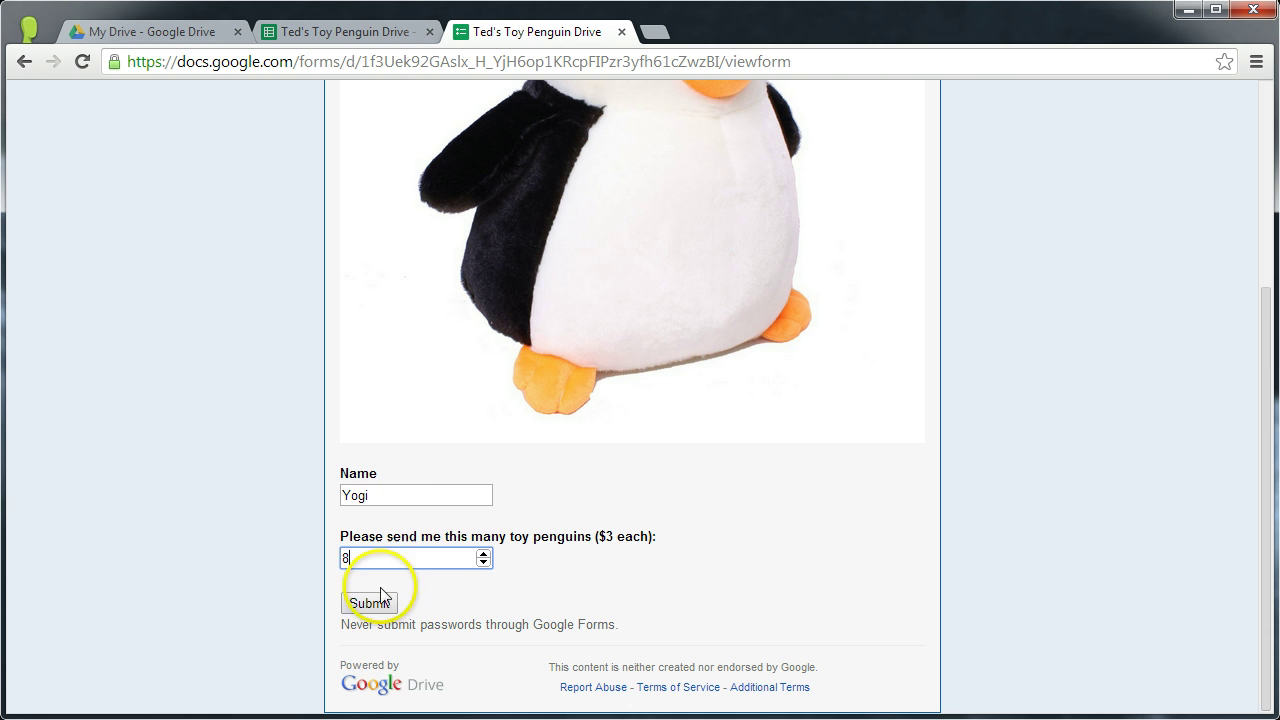
{"action": "left_click", "coordinate": [369, 603]}
Confirm D6 has no revenue for the new response, then insert a blank row below row 6.
{"action": "left_click", "coordinate": [380, 30]}
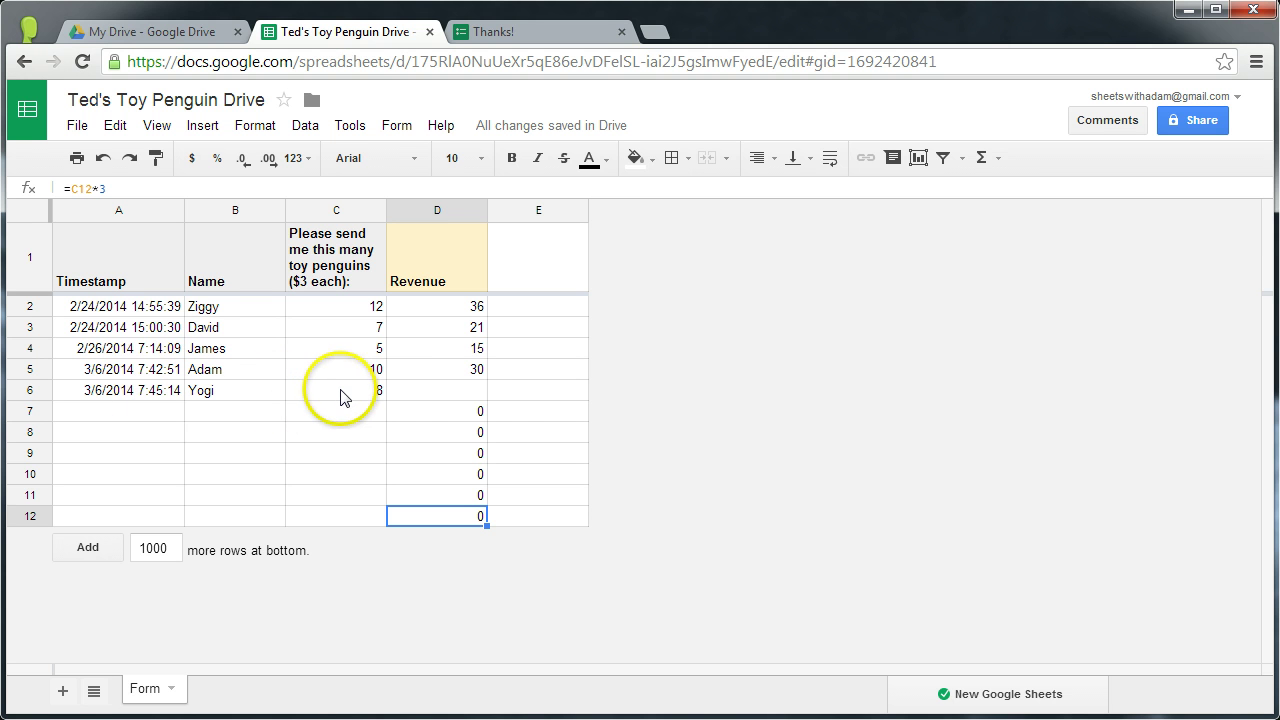
{"action": "left_click", "coordinate": [445, 395]}
{"action": "left_click", "coordinate": [445, 413]}
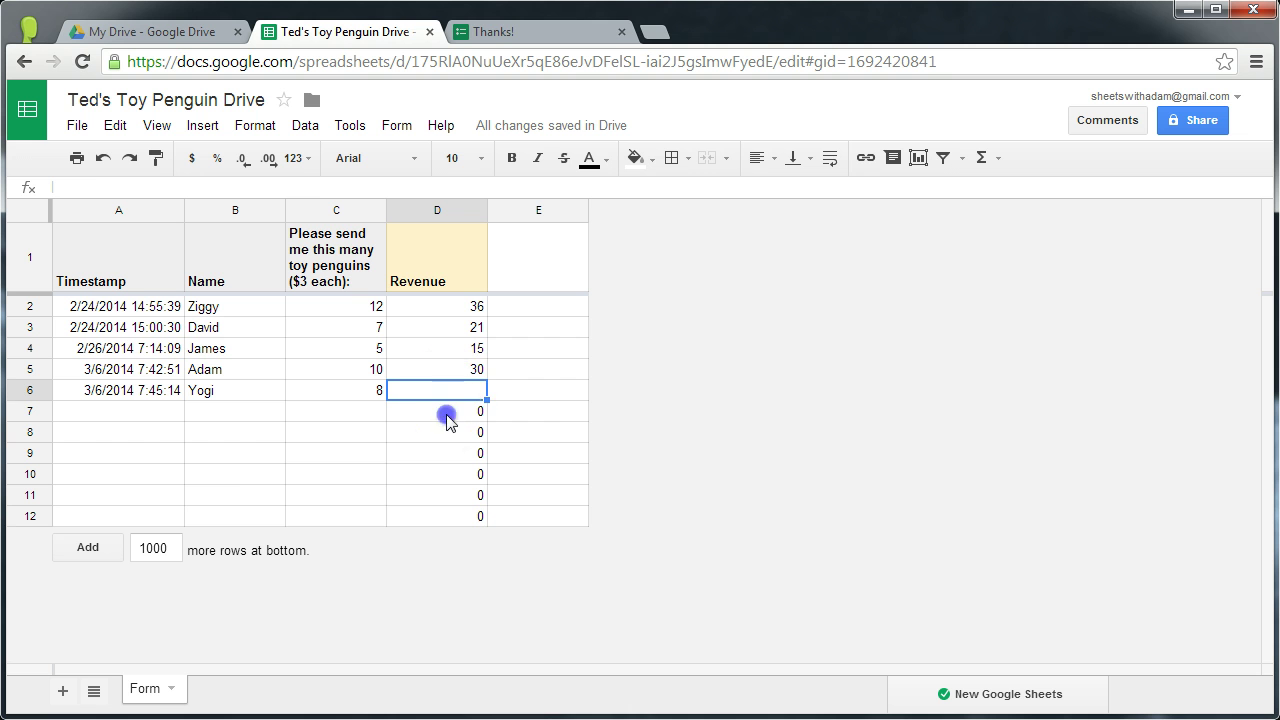
{"action": "left_click", "coordinate": [456, 392]}
{"action": "right_click", "coordinate": [31, 390]}
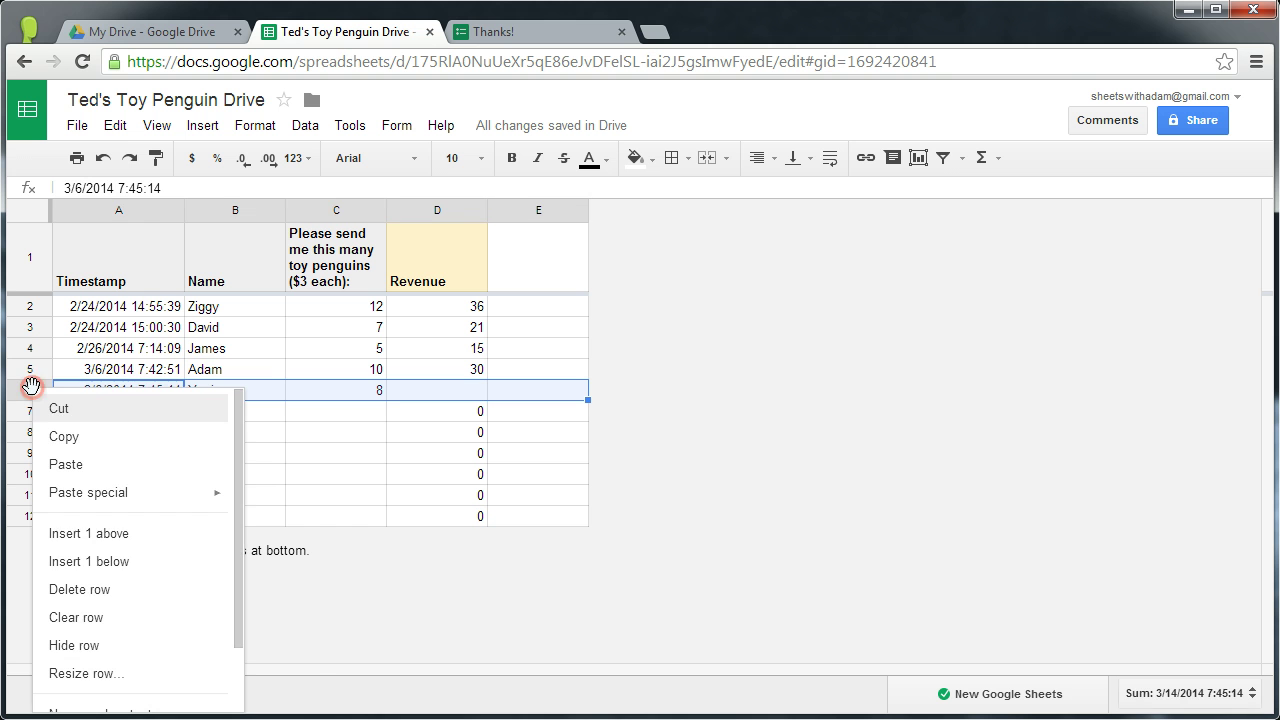
{"action": "left_click", "coordinate": [140, 567]}
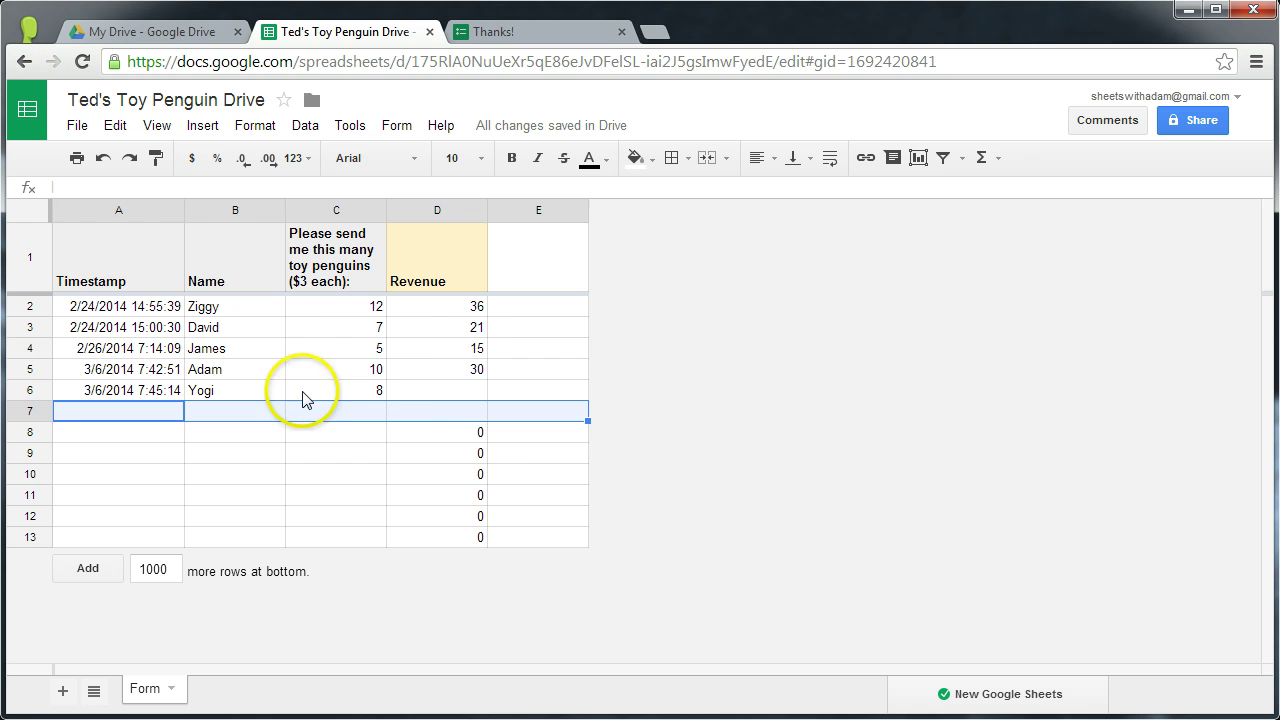
{"action": "left_click", "coordinate": [430, 395]}
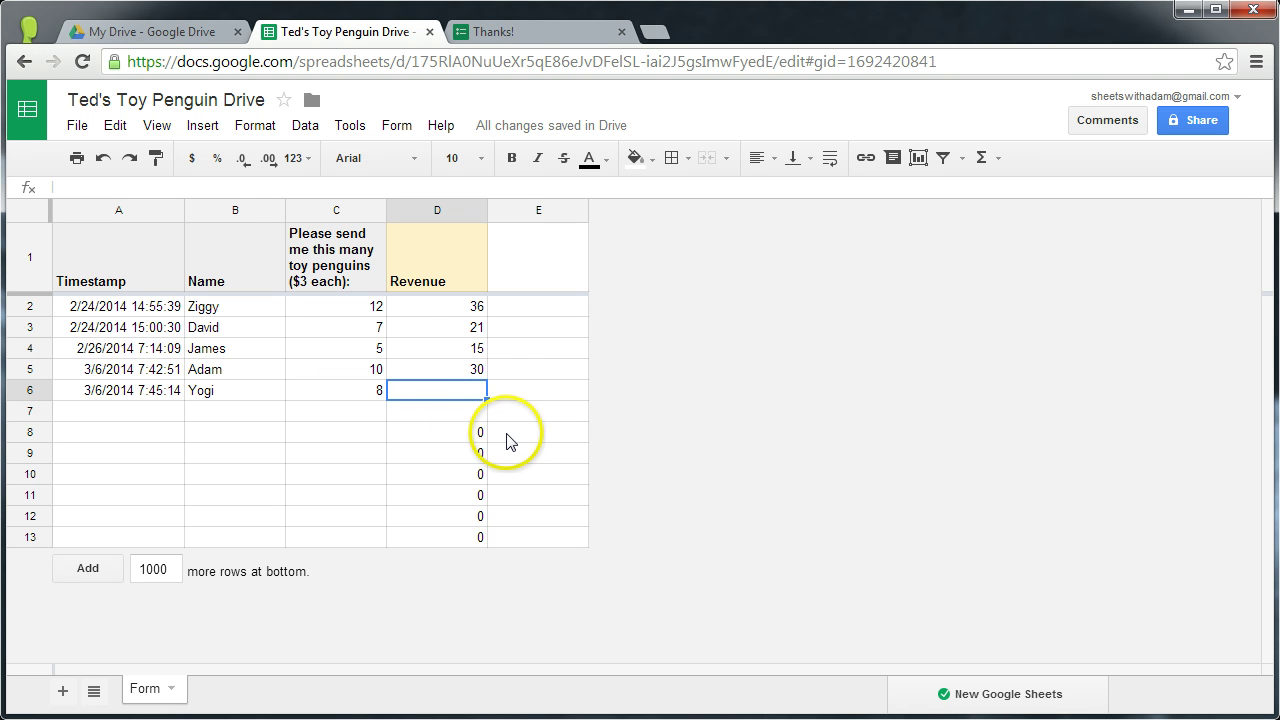
Clear the revenue formulas in D2:D13 and enter =C2:C*3 in D2.
{"action": "left_click_drag", "start_coordinate": [460, 308], "coordinate": [470, 537]}
{"action": "key", "text": "Delete"}
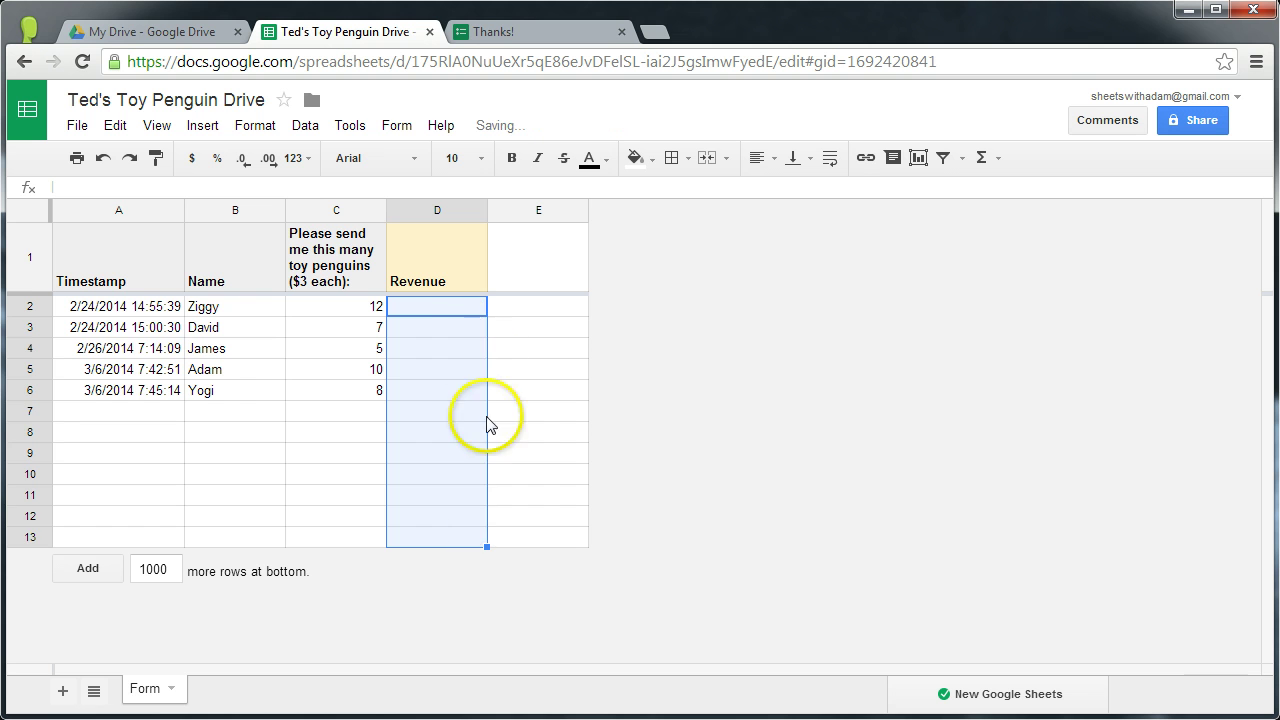
{"action": "left_click", "coordinate": [470, 316]}
{"action": "type", "text": "="}
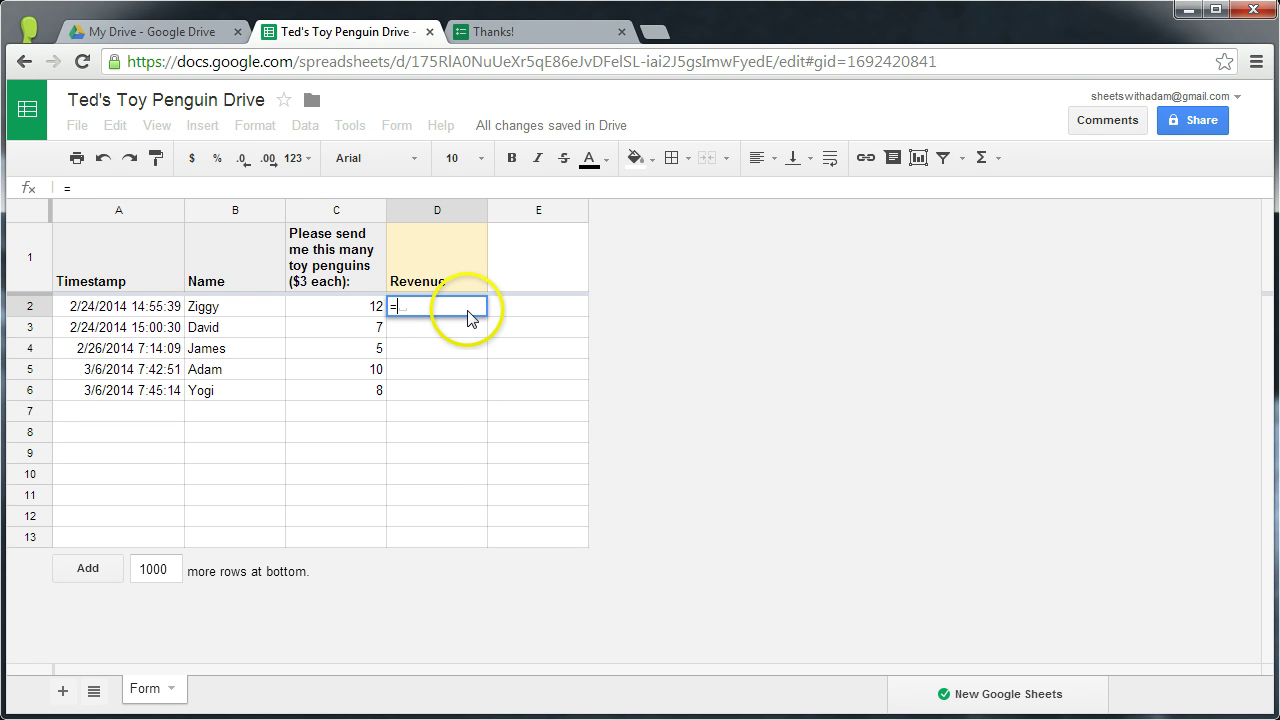
{"action": "left_click", "coordinate": [343, 308]}
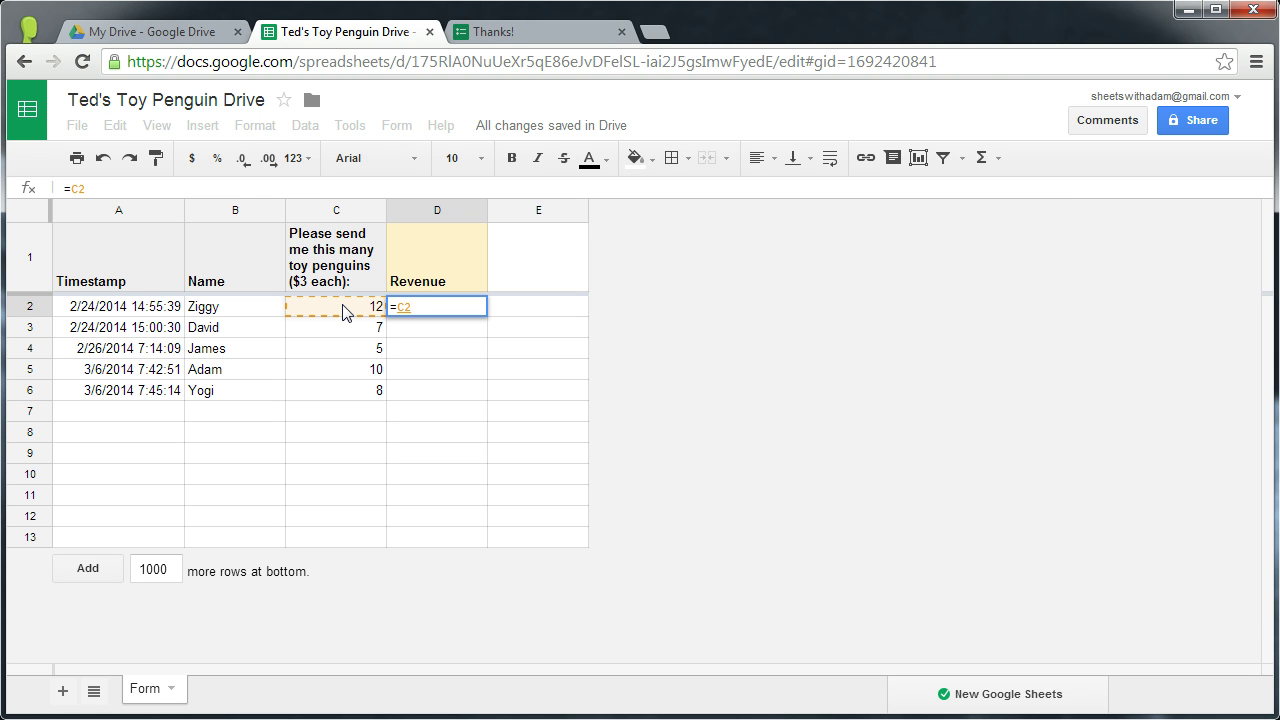
{"action": "type", "text": ":C"}
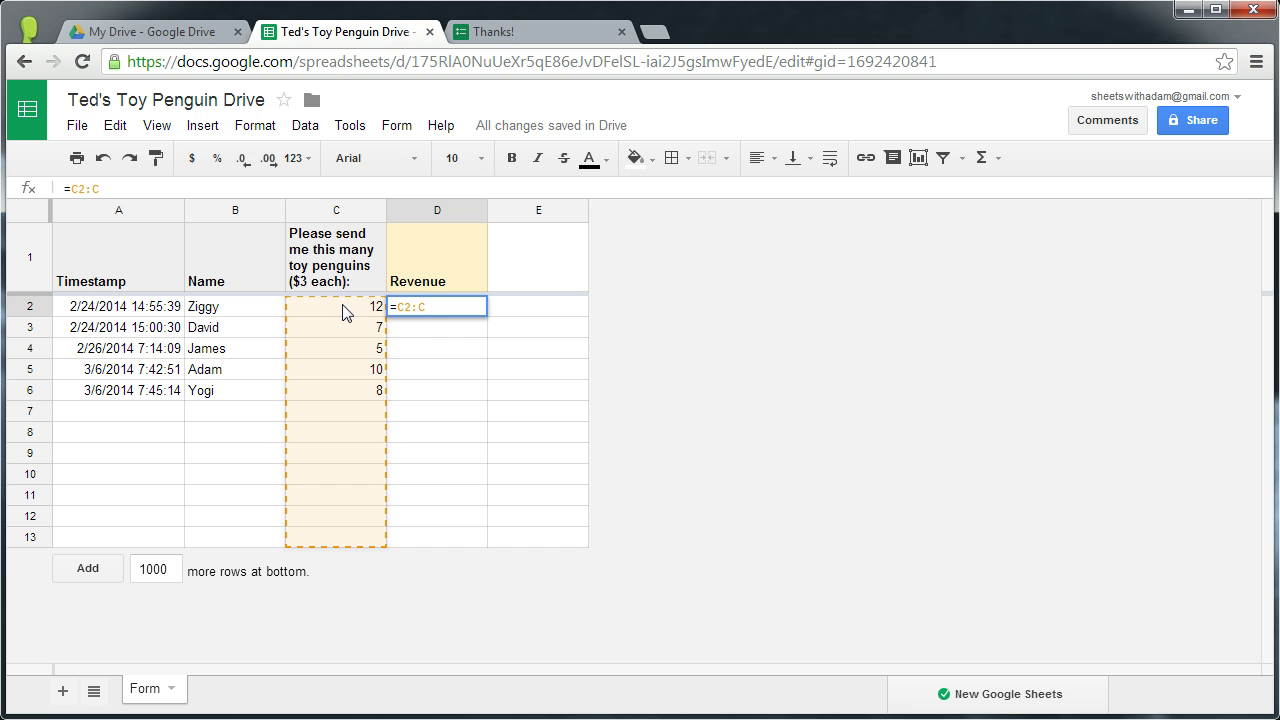
{"action": "left_click", "coordinate": [395, 307]}
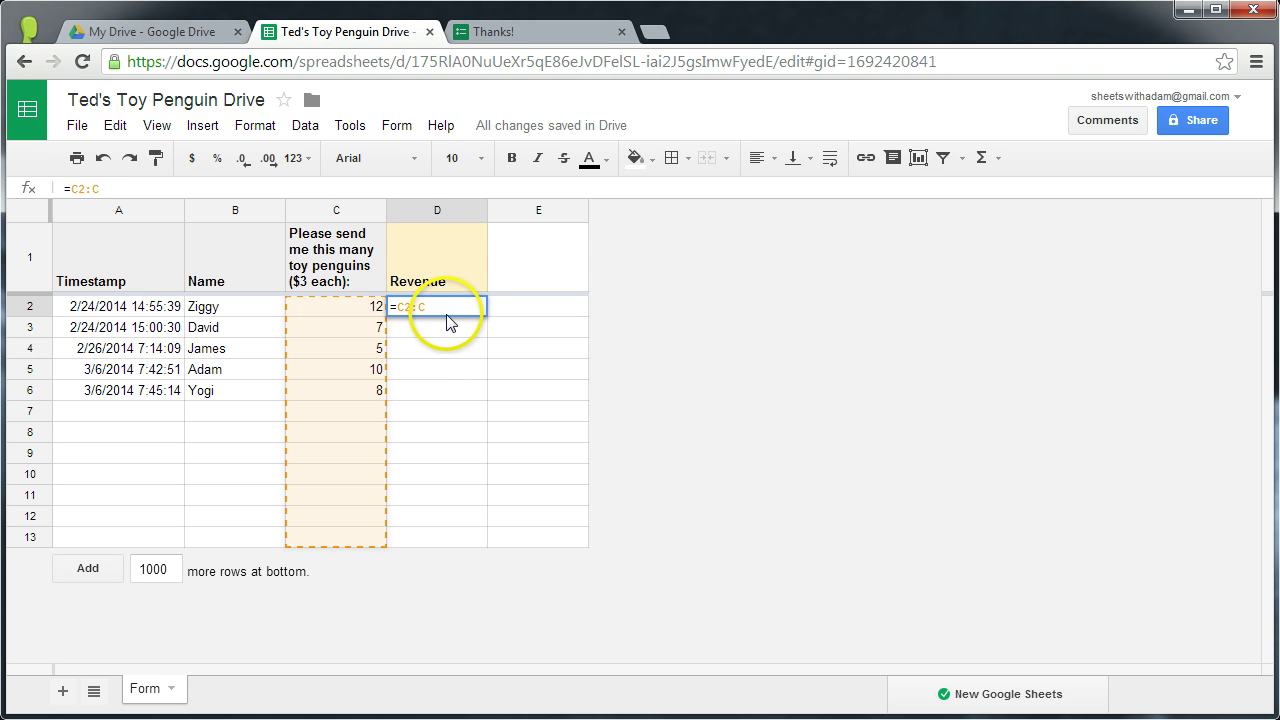
{"action": "type", "text": "*3"}
{"action": "key", "text": "Return"}
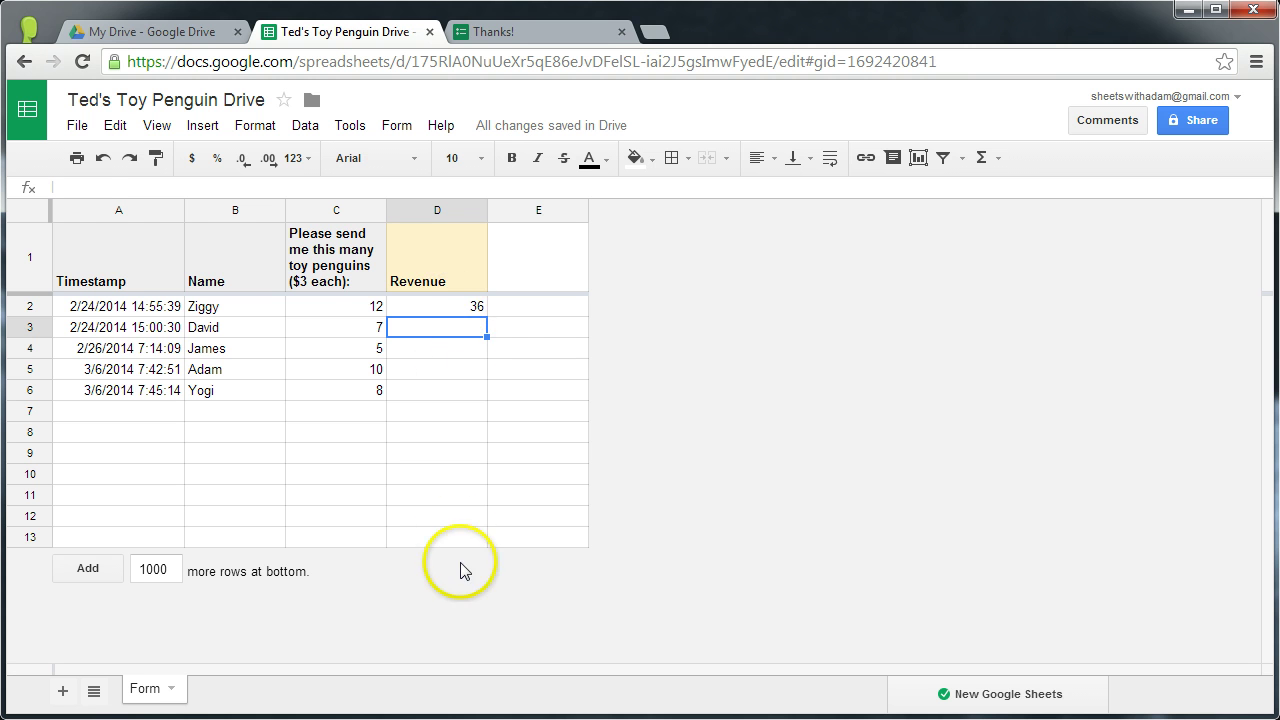
Convert D2 to =ArrayFormula(C2:C*3), filling revenue 36, 21, 15, 30, 24.
{"action": "left_click", "coordinate": [447, 310]}
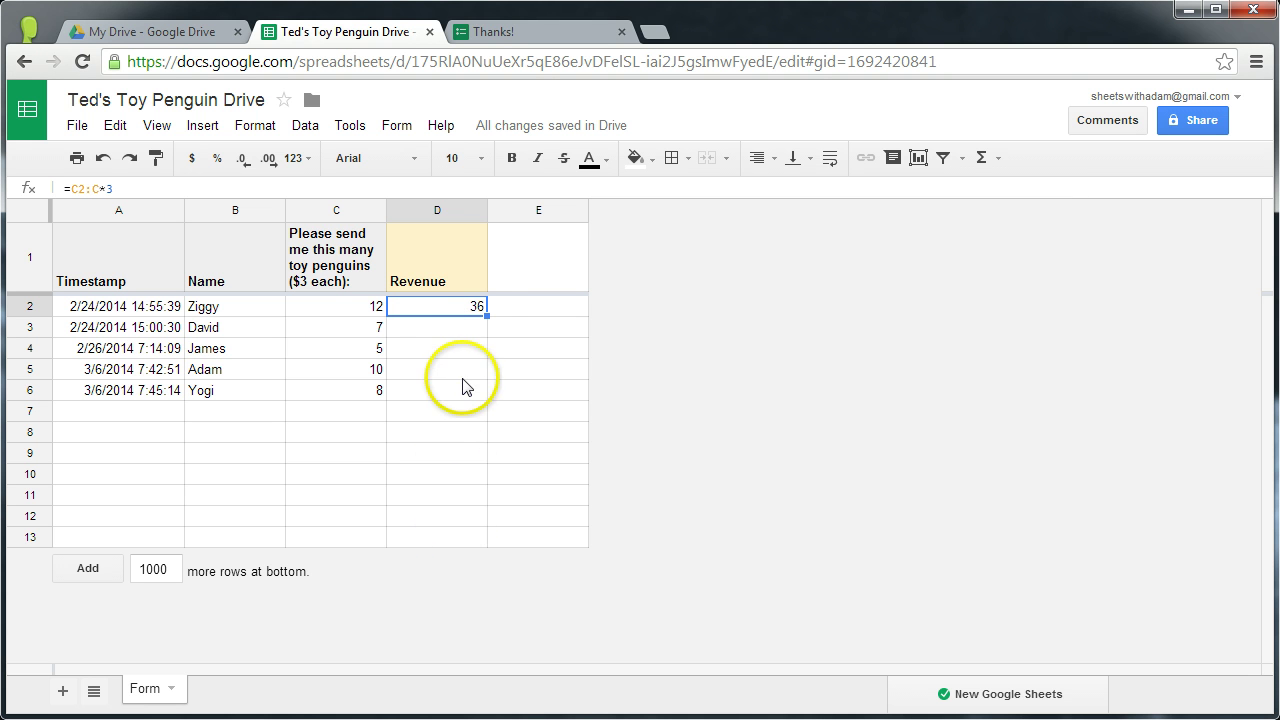
{"action": "double_click", "coordinate": [475, 306]}
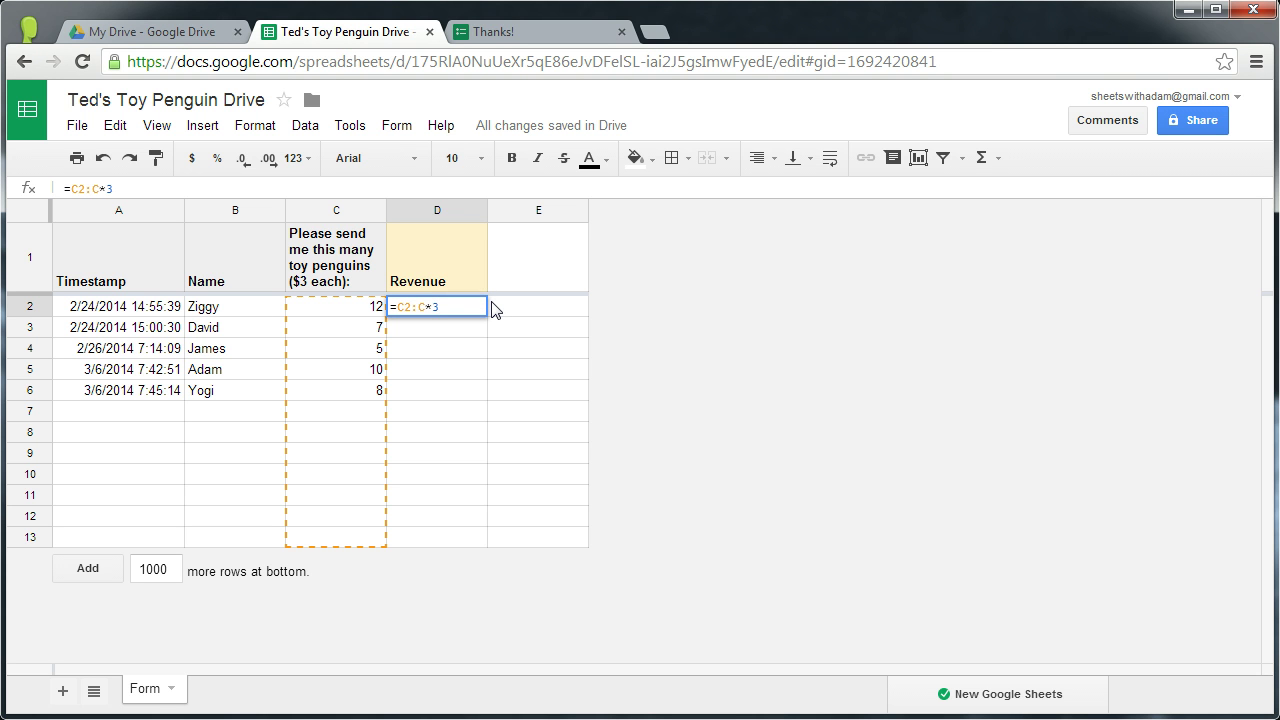
{"action": "key", "text": "ctrl+shift+Return"}
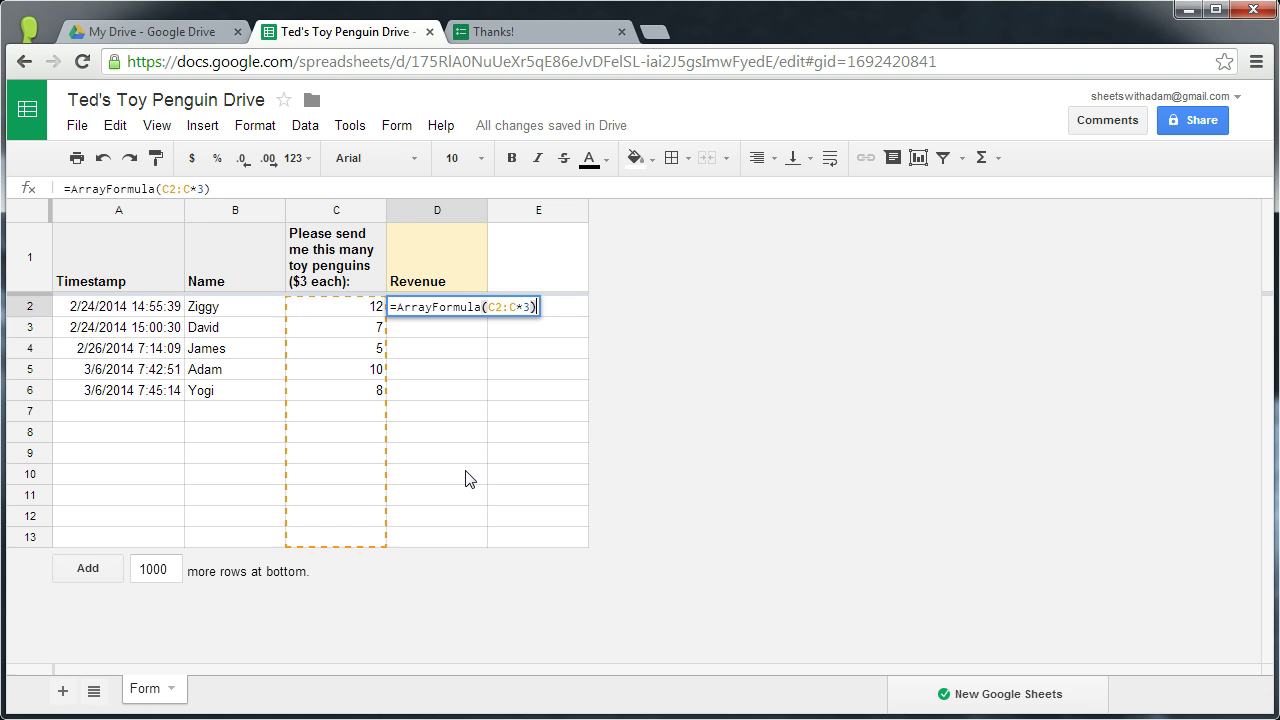
{"action": "key", "text": "Return"}
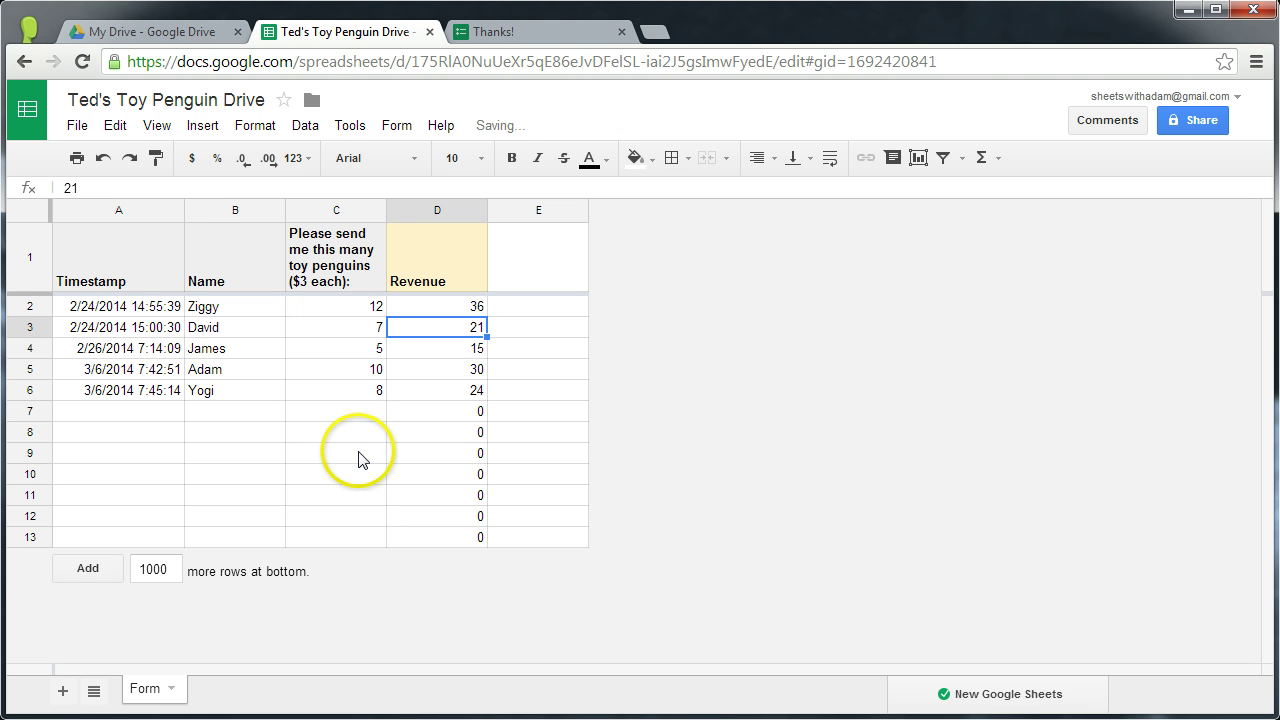
Submit another response for 9 penguins and check its revenue of 27 in the sheet.
{"action": "left_click", "coordinate": [540, 40]}
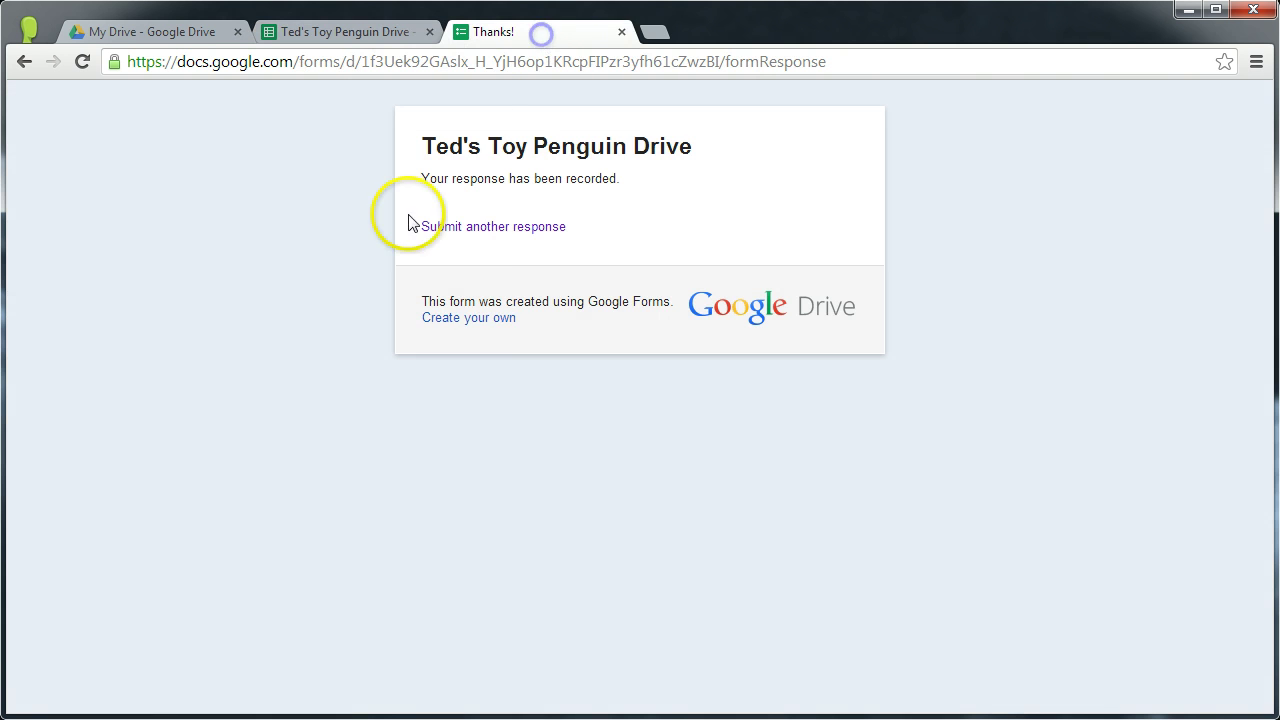
{"action": "left_click", "coordinate": [510, 228]}
{"action": "scroll", "coordinate": [317, 516], "scroll_direction": "down", "scroll_amount": 5}
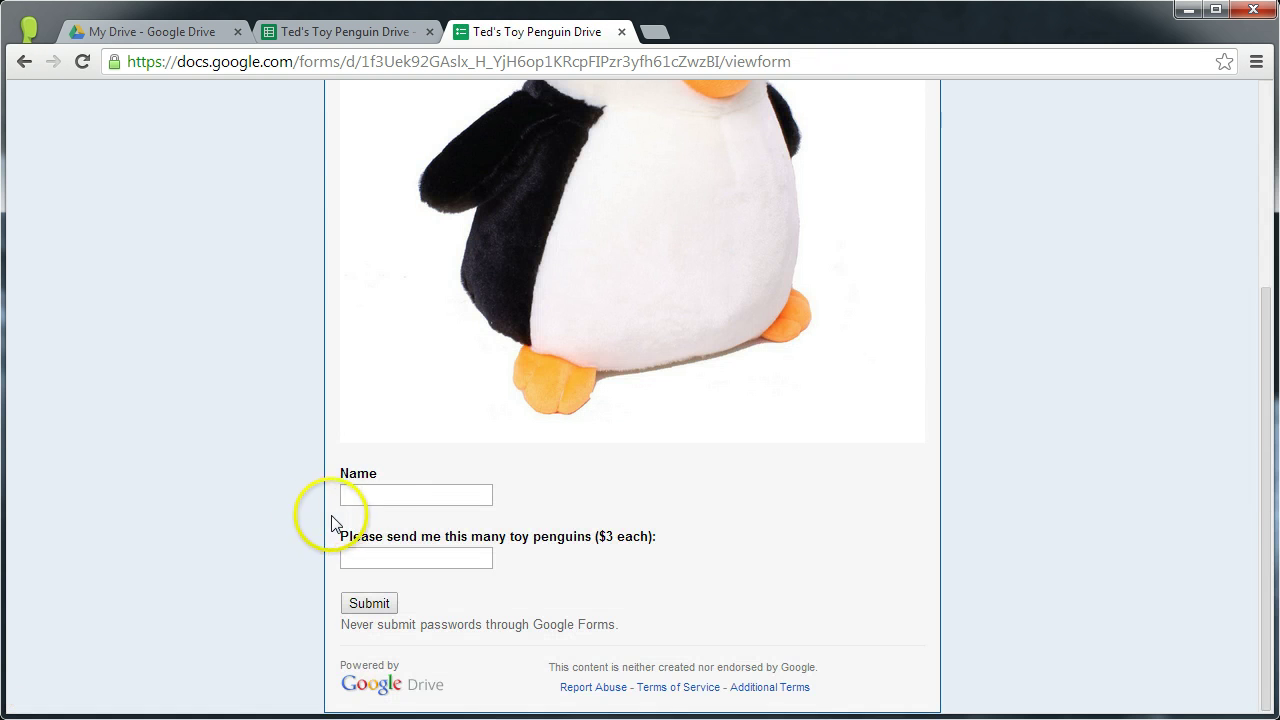
{"action": "left_click", "coordinate": [381, 492]}
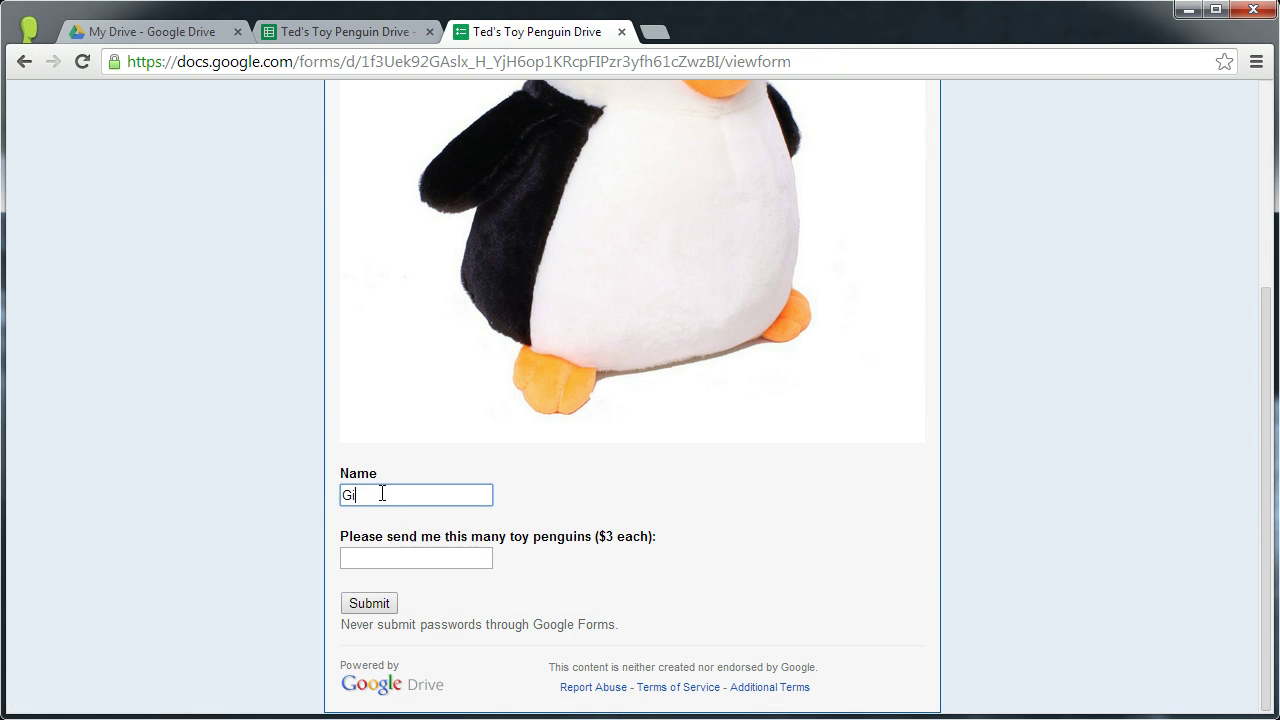
{"action": "key", "text": "Tab"}
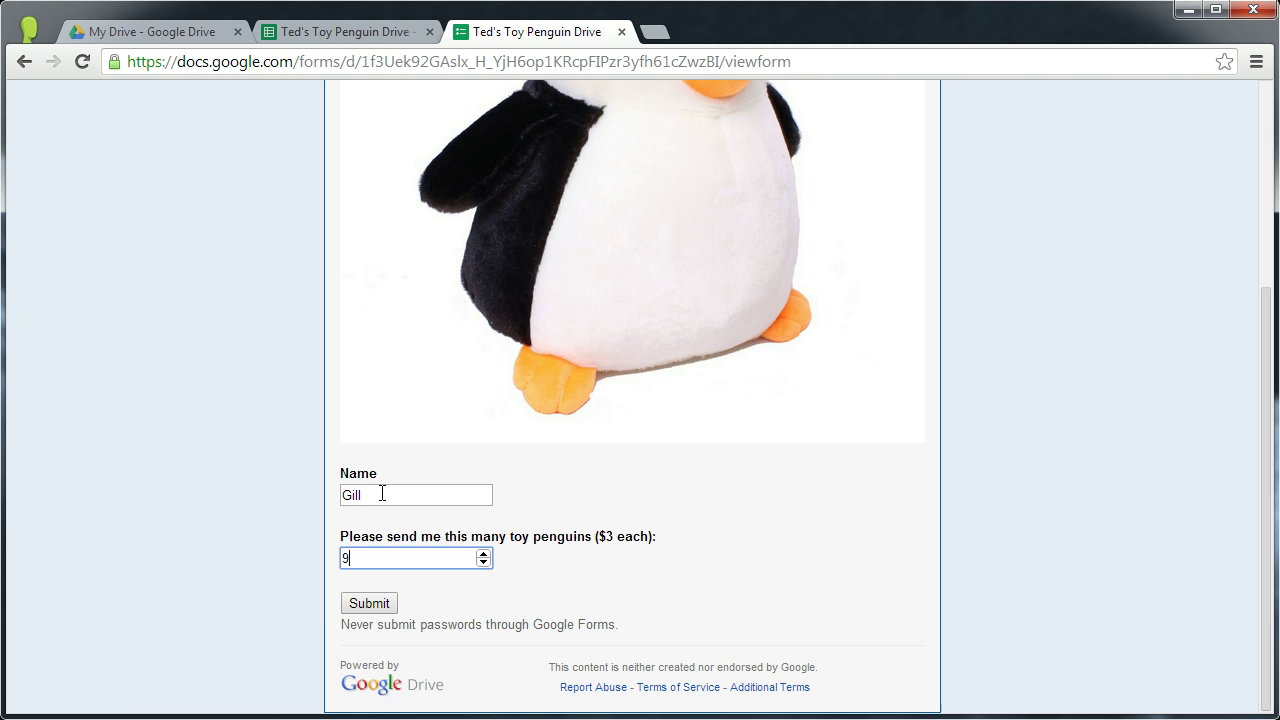
{"action": "type", "text": "9"}
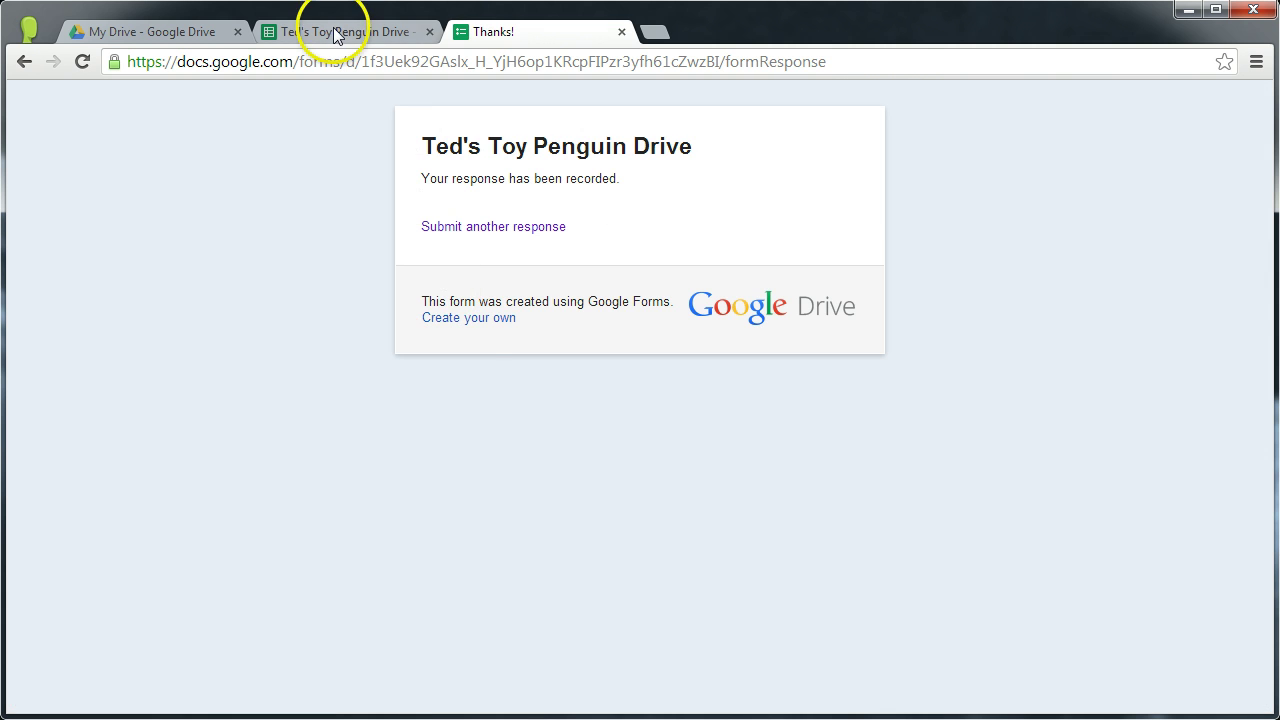
{"action": "left_click", "coordinate": [334, 31]}
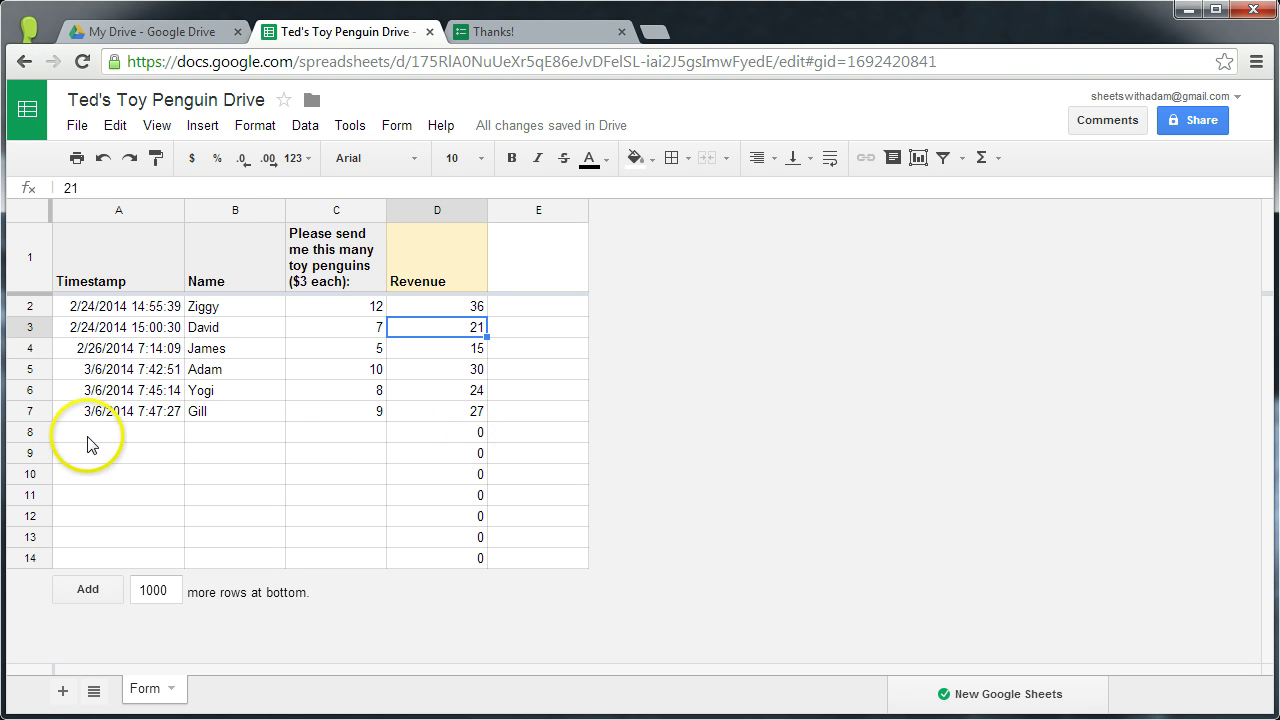
Wrap D2's calculation in IF(LEN(A2:A)>0, …, ) inside the ArrayFormula.
{"action": "left_click", "coordinate": [433, 303]}
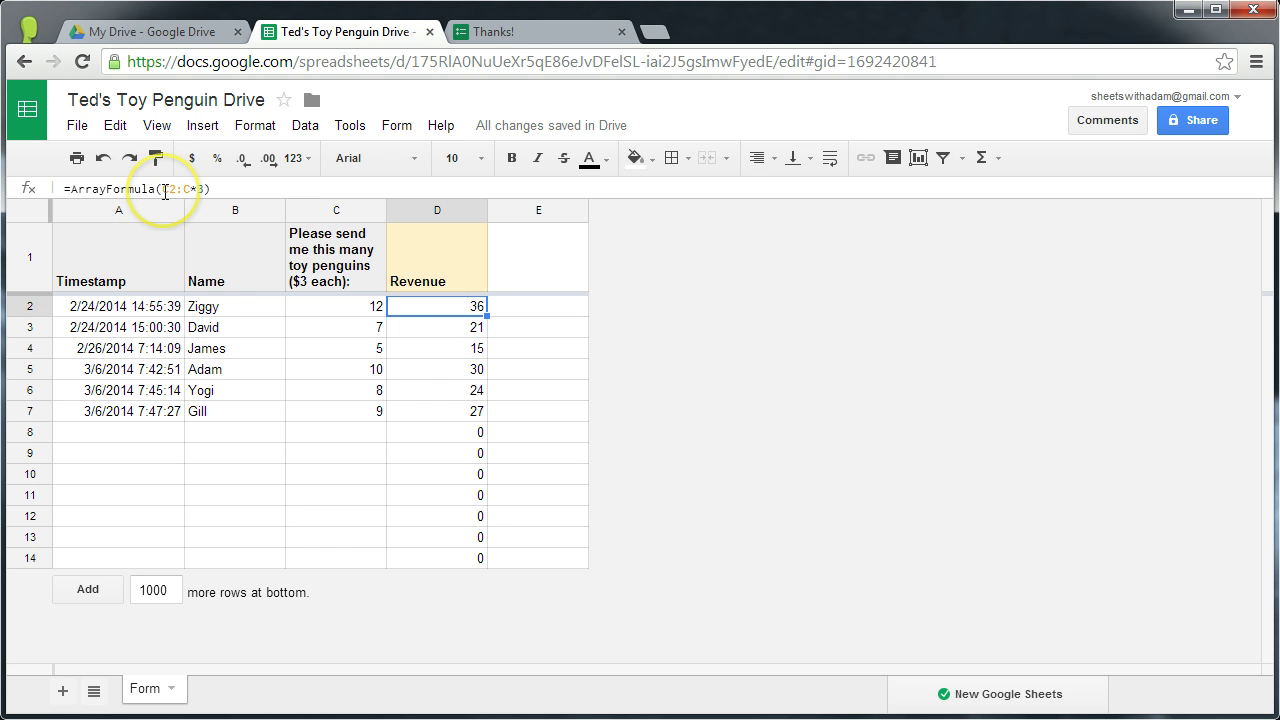
{"action": "double_click", "coordinate": [410, 308]}
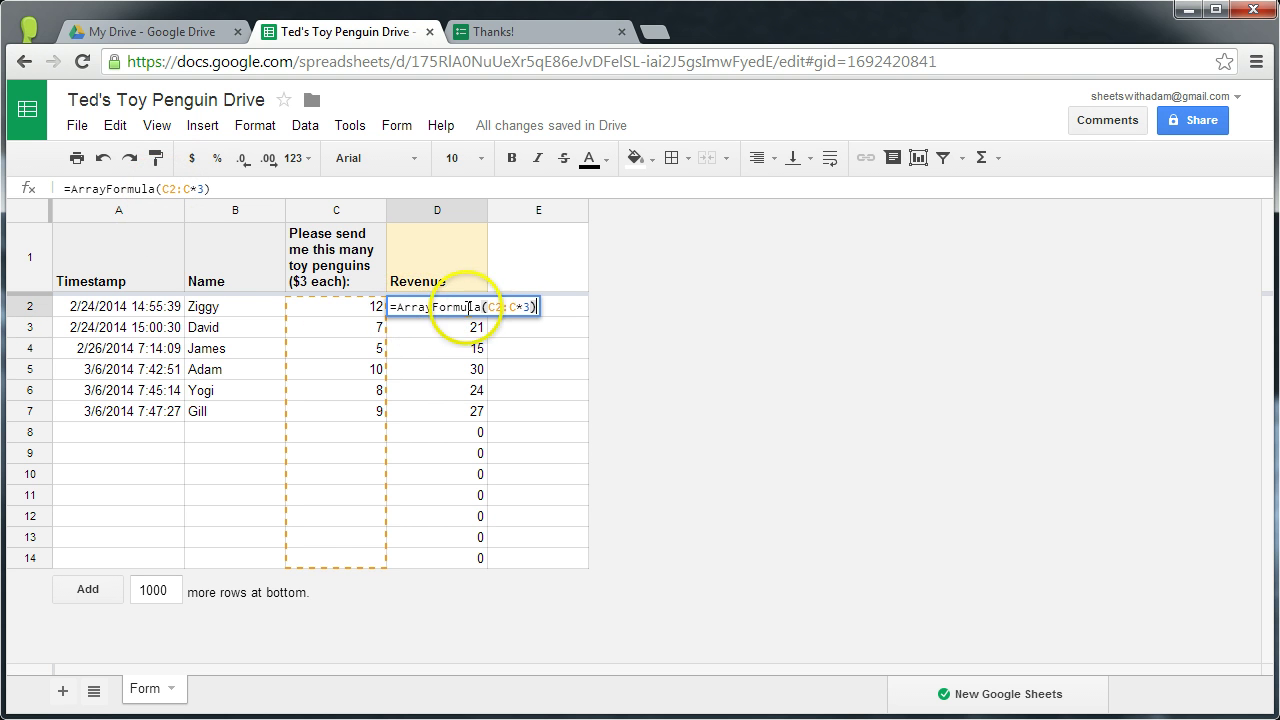
{"action": "left_click", "coordinate": [488, 305]}
{"action": "type", "text": "IF"}
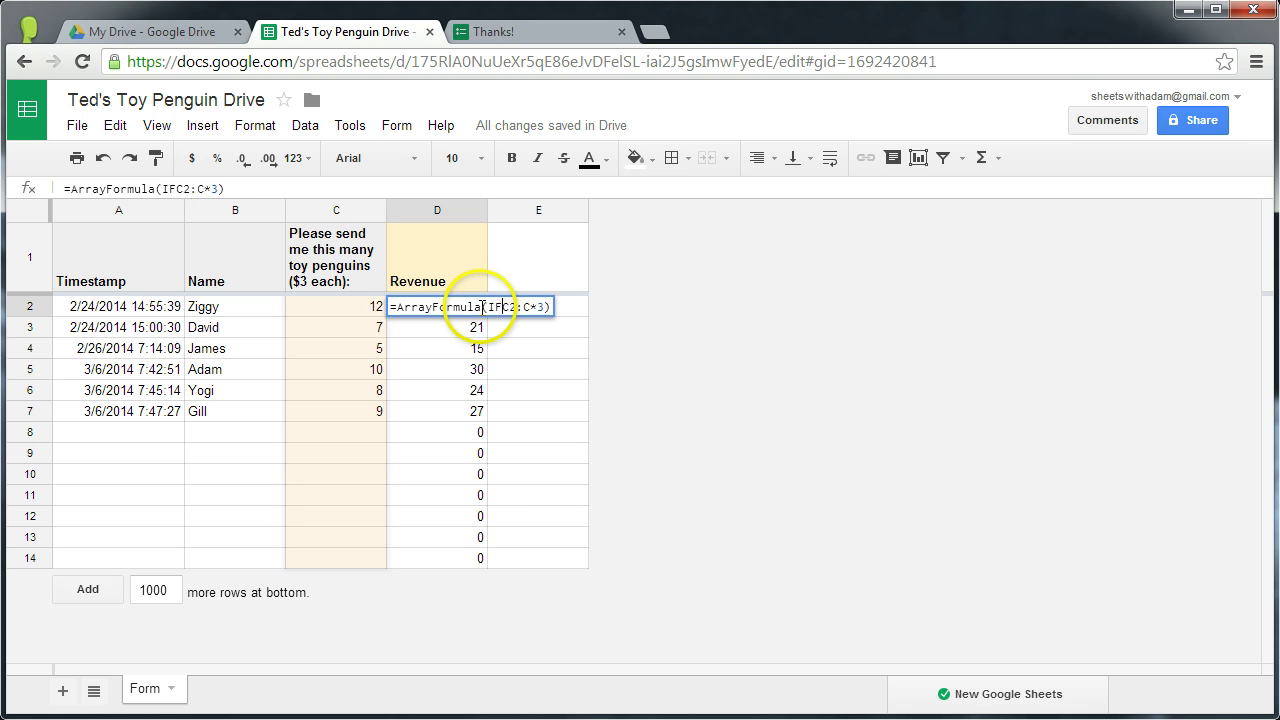
{"action": "type", "text": "(LEN(A"}
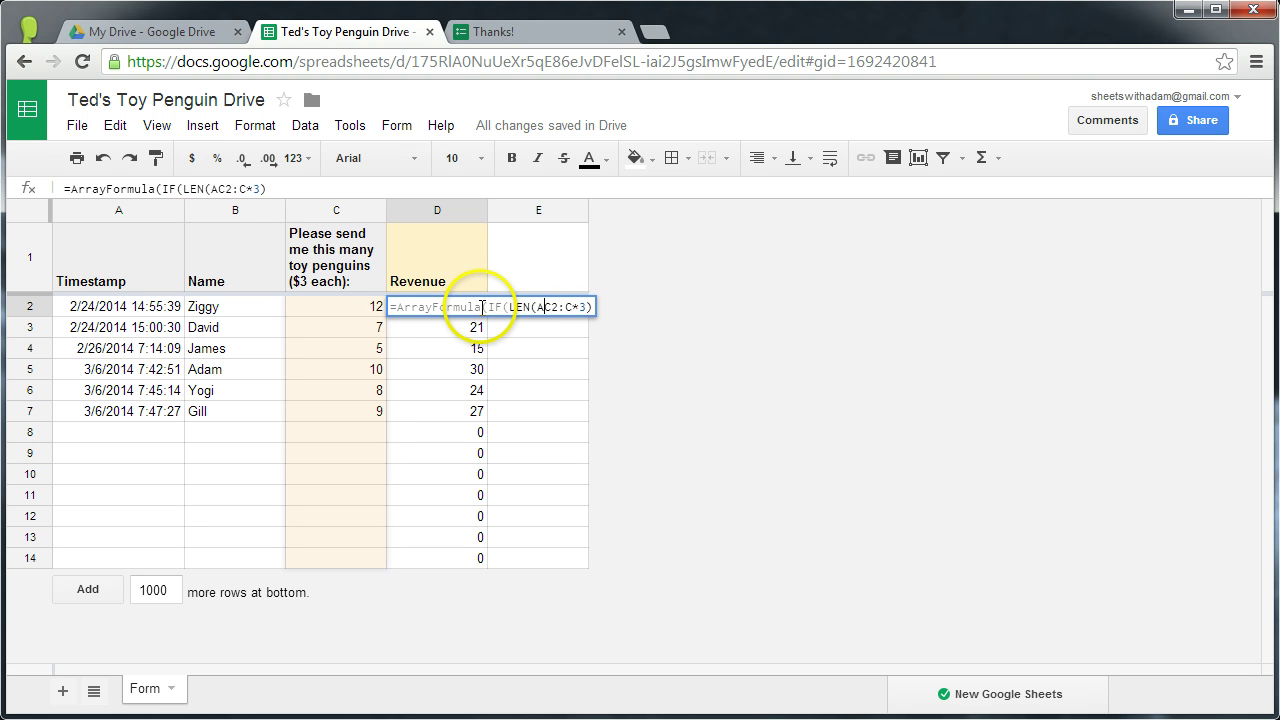
{"action": "type", "text": "2:A)"}
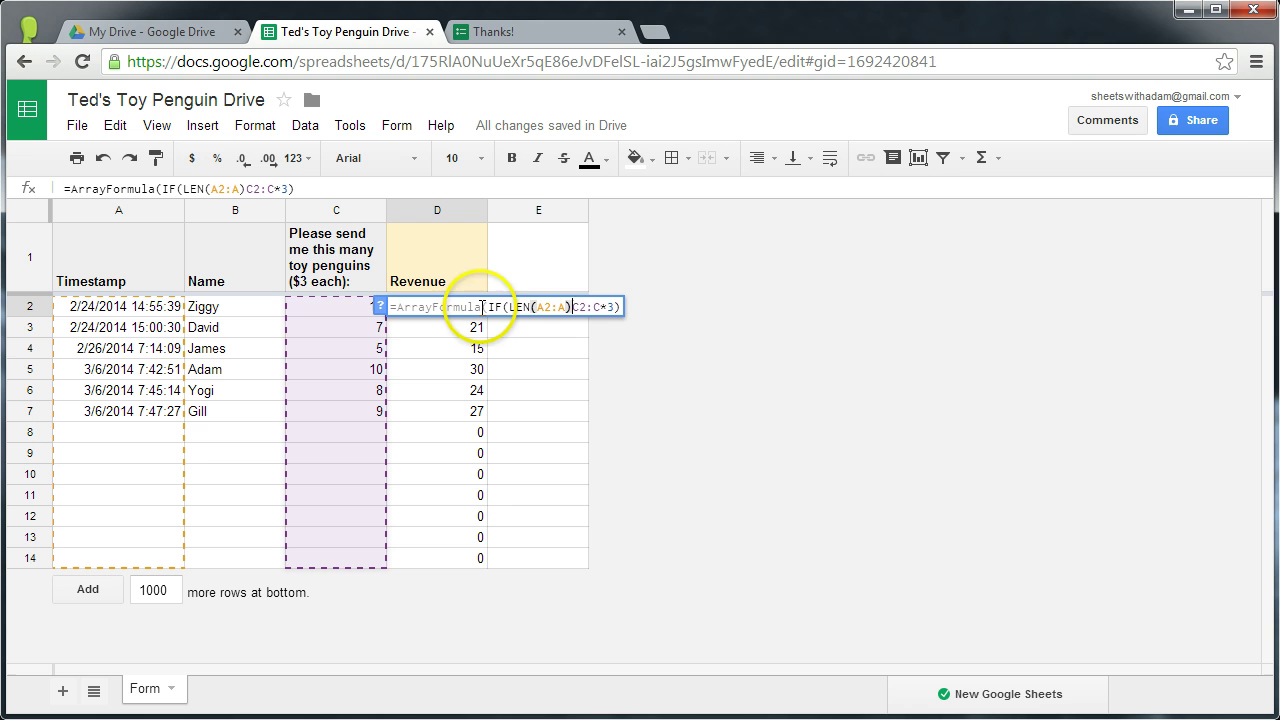
{"action": "type", "text": ">"}
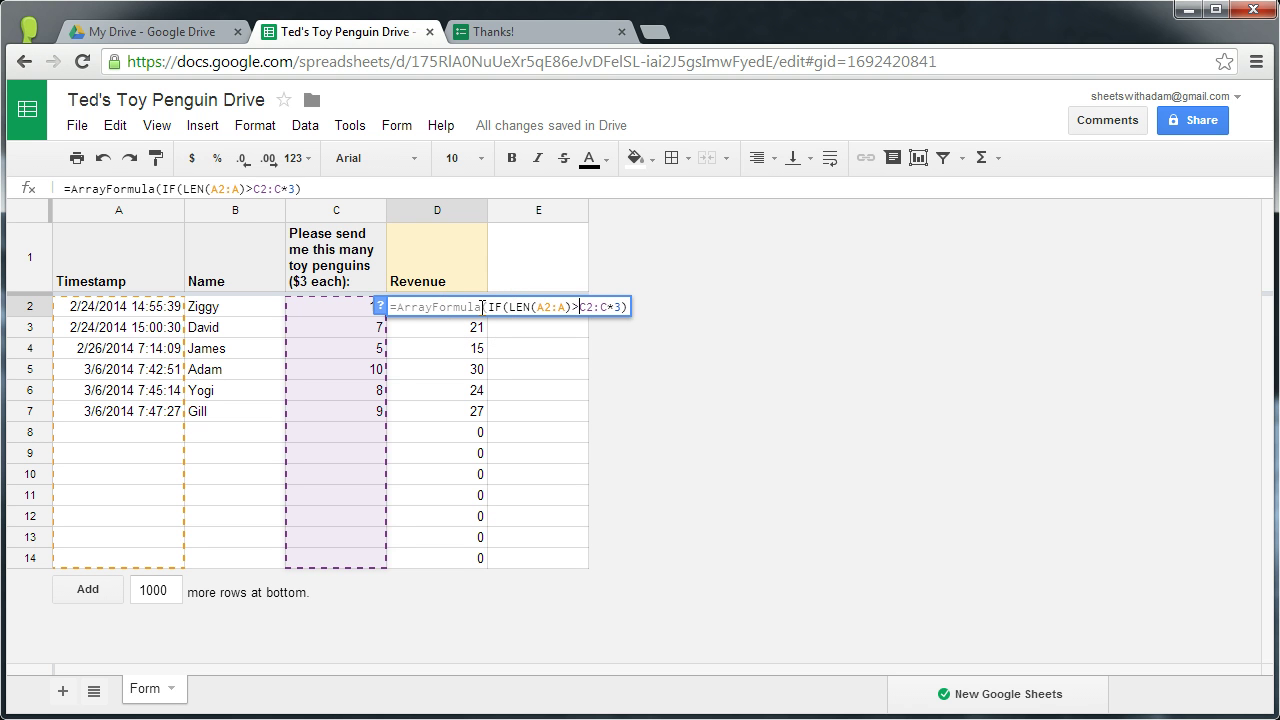
{"action": "type", "text": "0,"}
{"action": "left_click", "coordinate": [637, 306]}
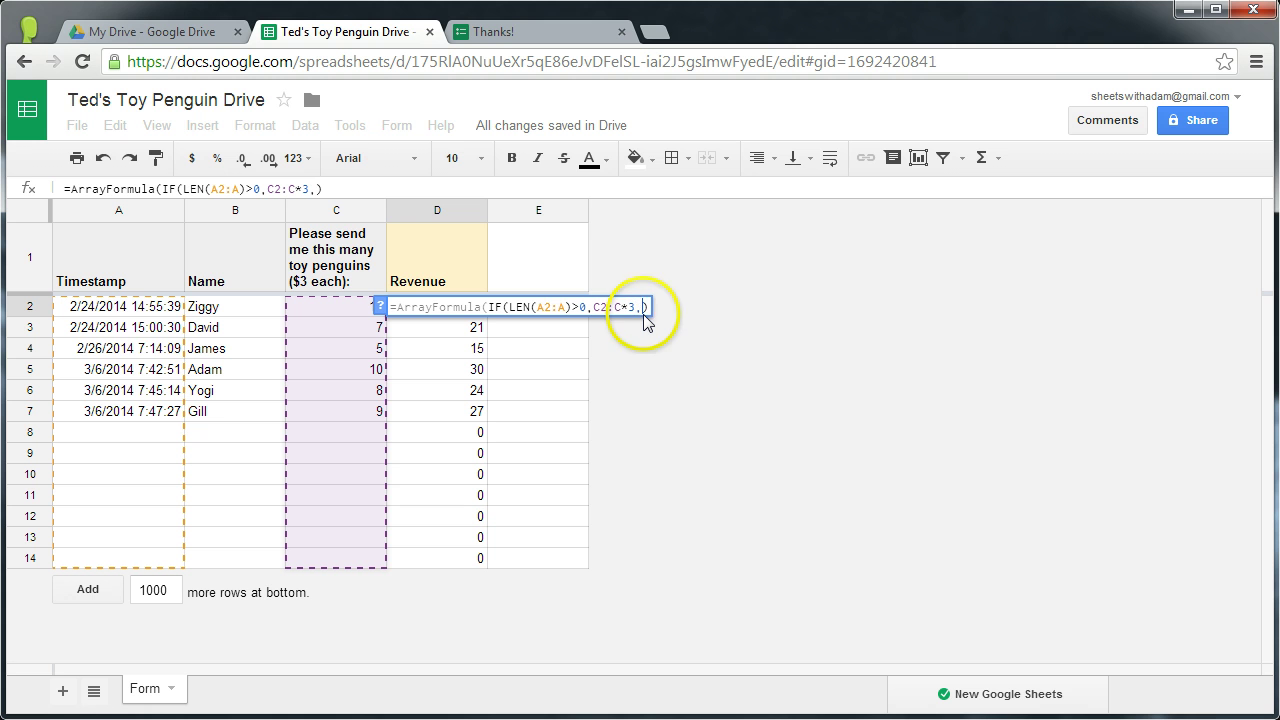
{"action": "type", "text": ","}
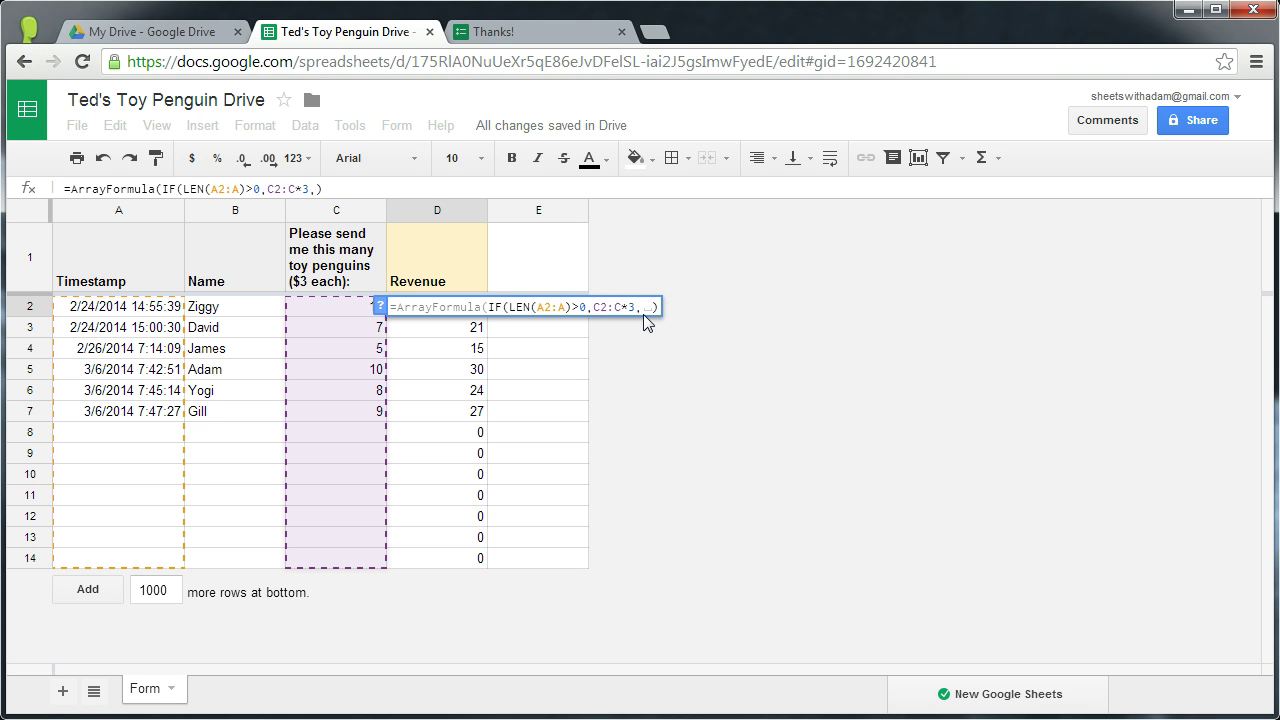
{"action": "type", "text": ")"}
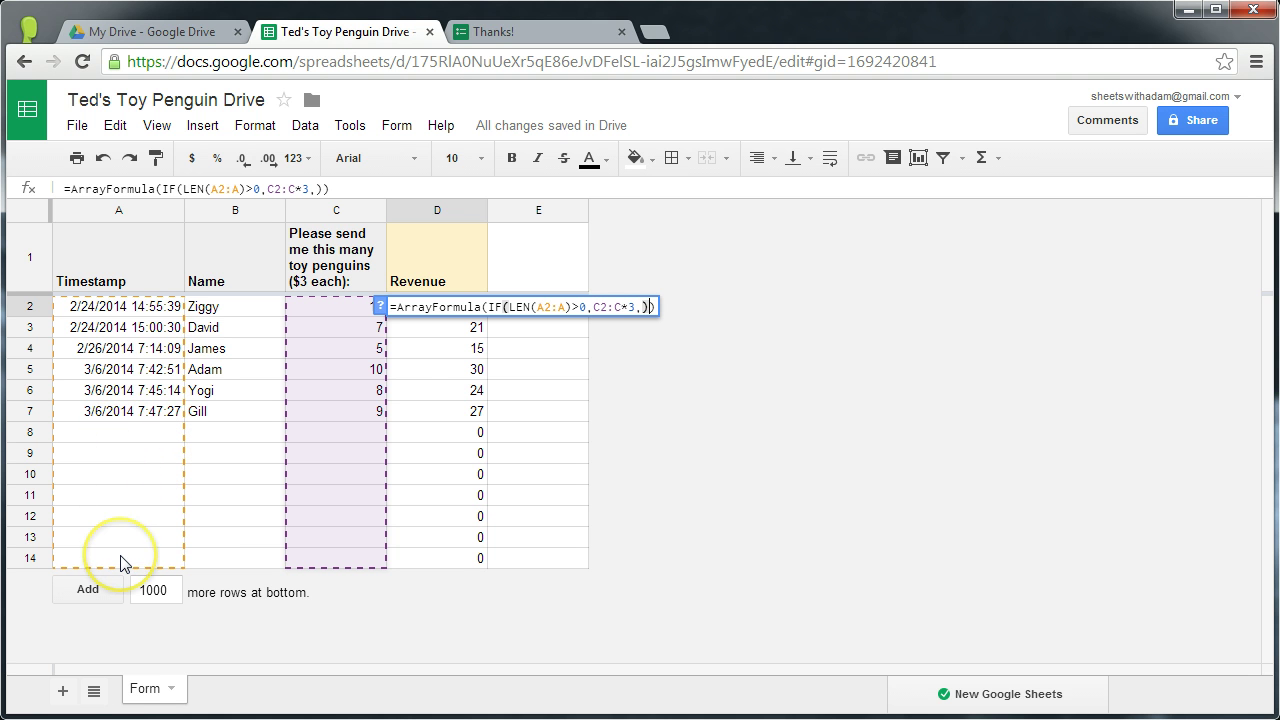
Remove the >0 comparison, leaving =ArrayFormula(IF(LEN(A2:A),C2:C*3,)) in D2.
{"action": "left_click", "coordinate": [642, 311]}
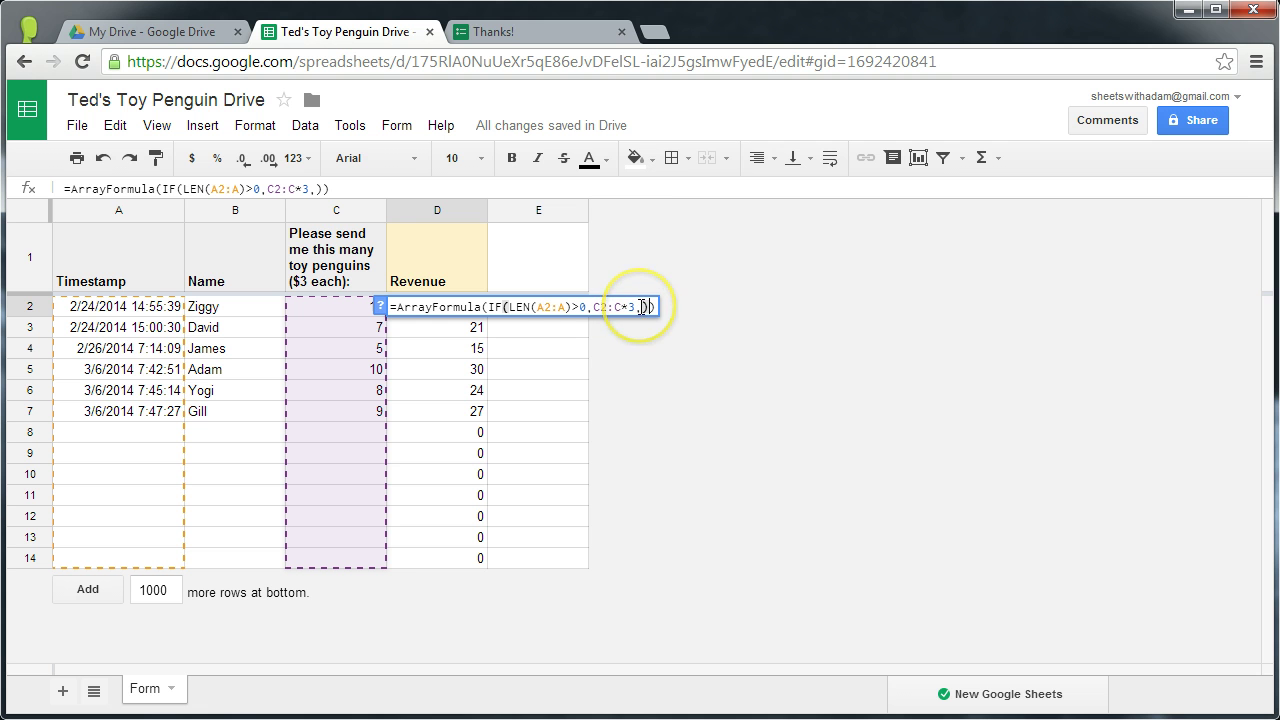
{"action": "left_click", "coordinate": [585, 307]}
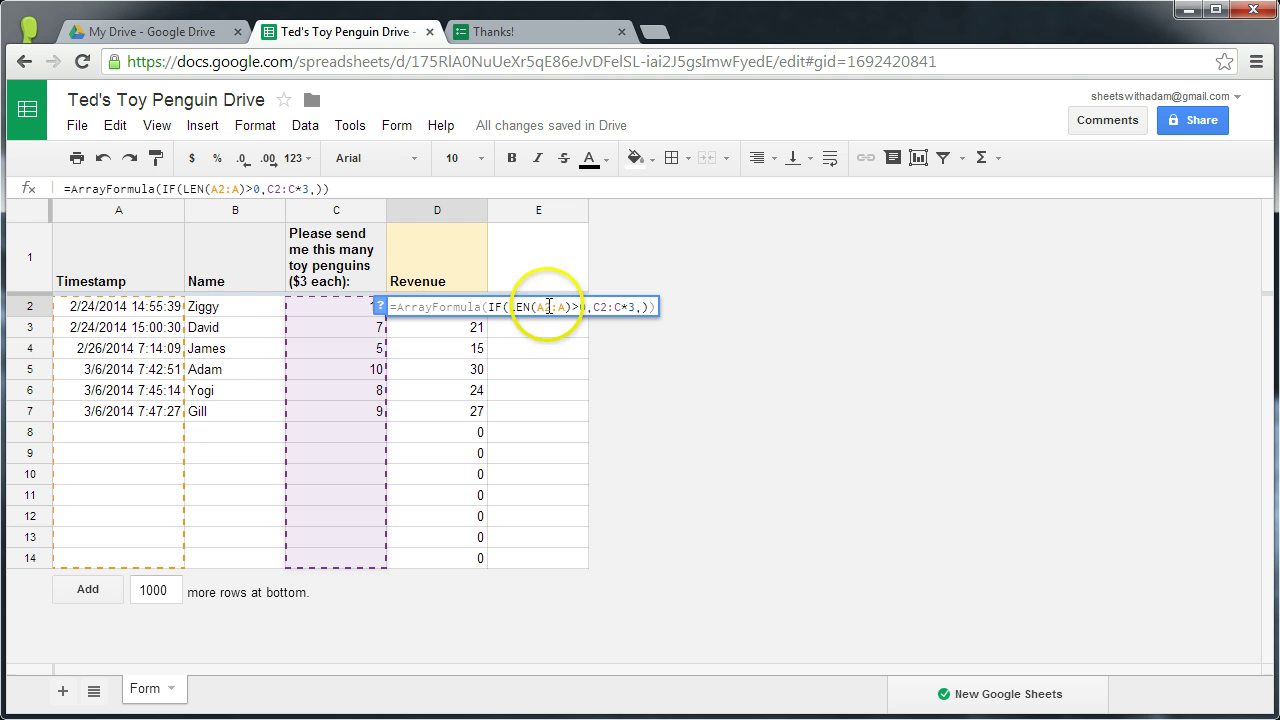
{"action": "left_click_drag", "start_coordinate": [588, 307], "coordinate": [617, 325]}
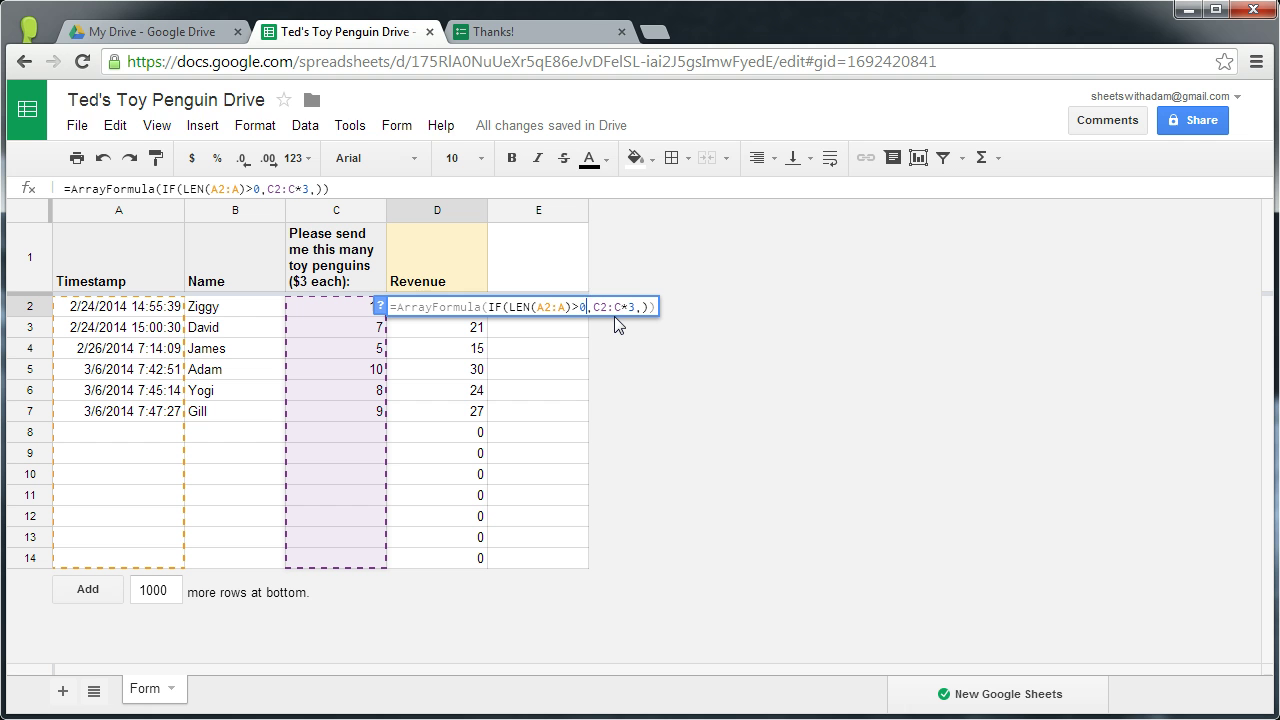
{"action": "key", "text": "BackSpace"}
{"action": "key", "text": "BackSpace"}
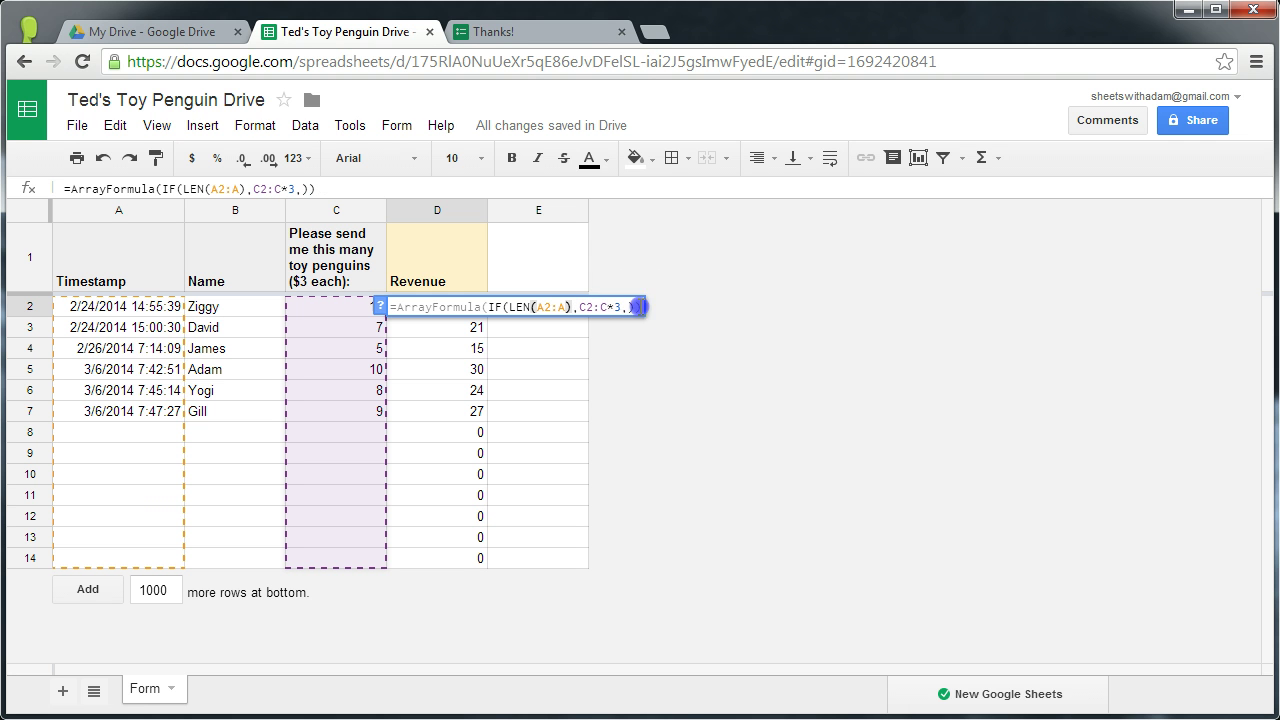
{"action": "left_click", "coordinate": [640, 307]}
{"action": "key", "text": "Return"}
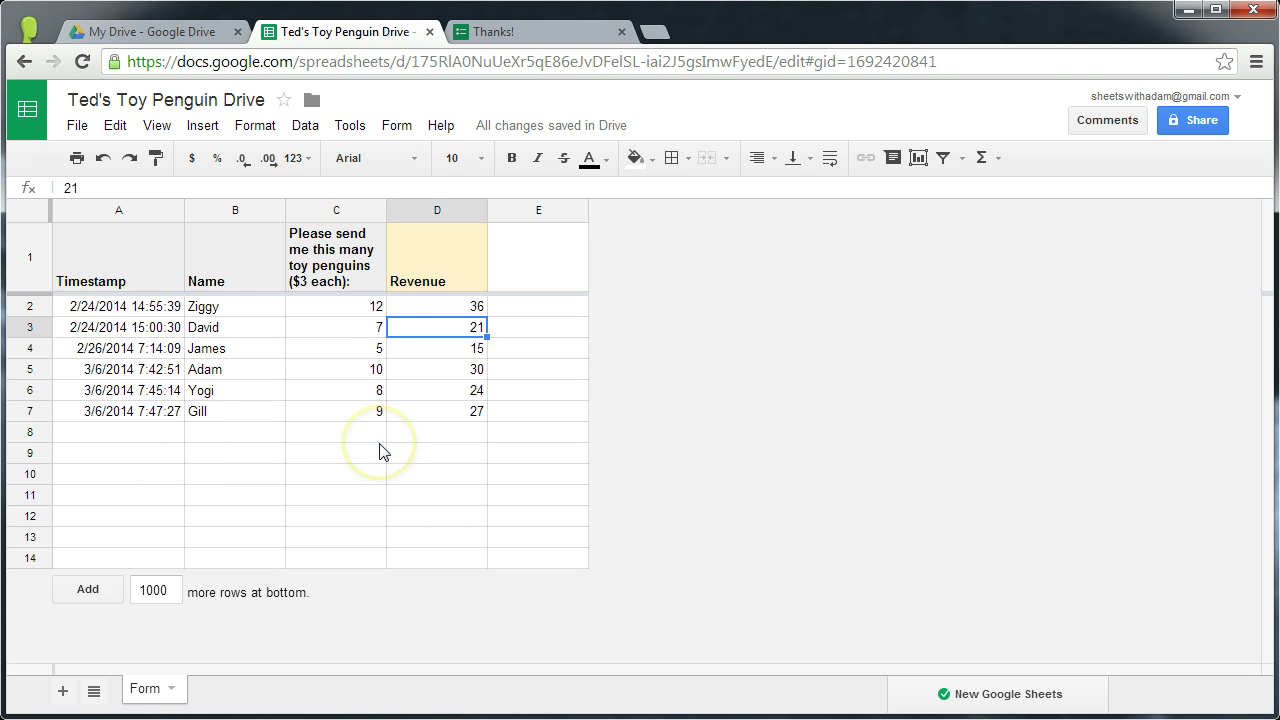
{"action": "left_click", "coordinate": [434, 309]}
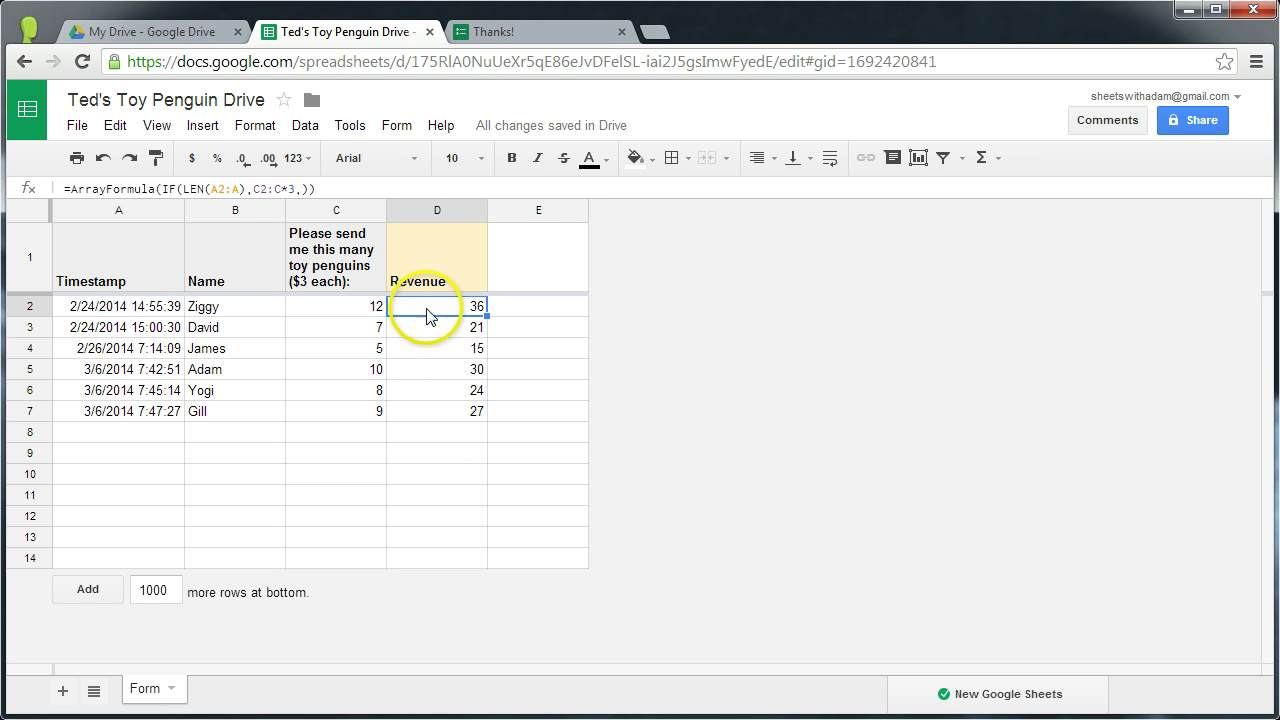
Leave the D2 formula and clear the Revenue values in D2 through D14.
{"action": "left_click_drag", "start_coordinate": [345, 189], "coordinate": [14, 165]}
{"action": "key", "text": "ctrl+c"}
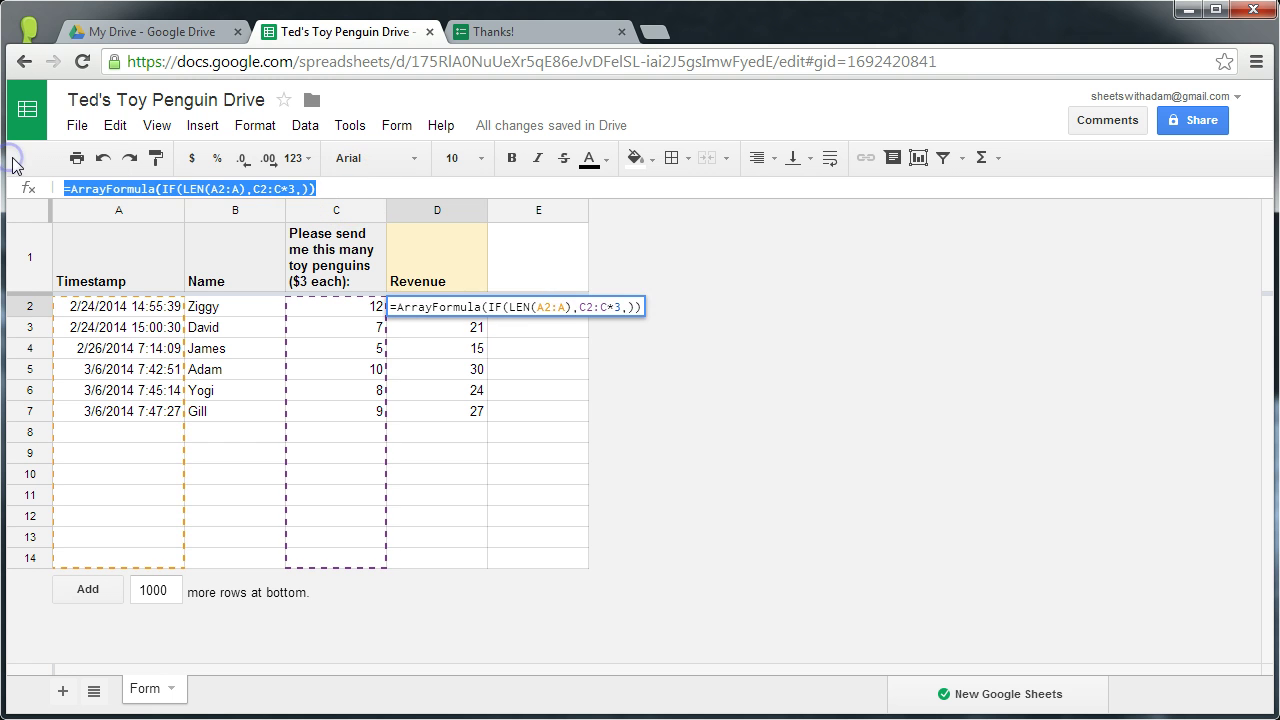
{"action": "left_click", "coordinate": [432, 346]}
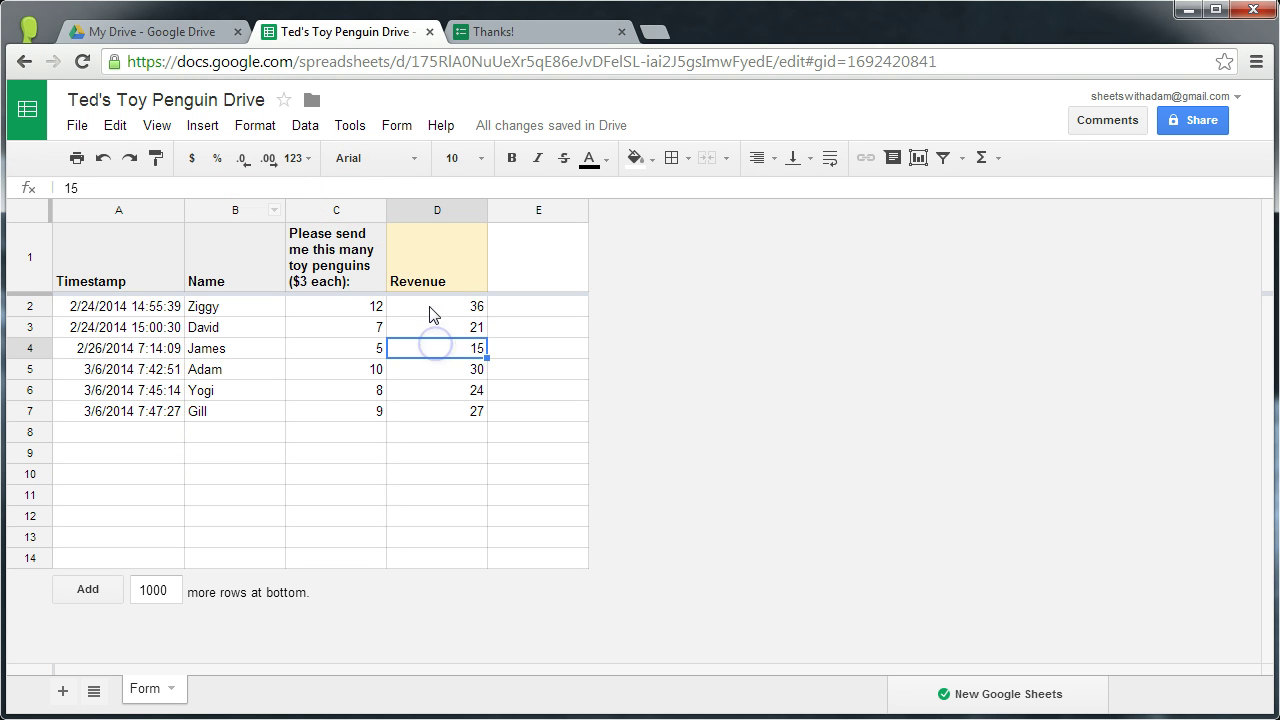
{"action": "left_click_drag", "start_coordinate": [430, 310], "coordinate": [449, 553]}
{"action": "key", "text": "Delete"}
Replace the Revenue text in D1 with the pasted =ArrayFormula(IF(LEN(A2:A),C2:C*3,)).
{"action": "double_click", "coordinate": [443, 263]}
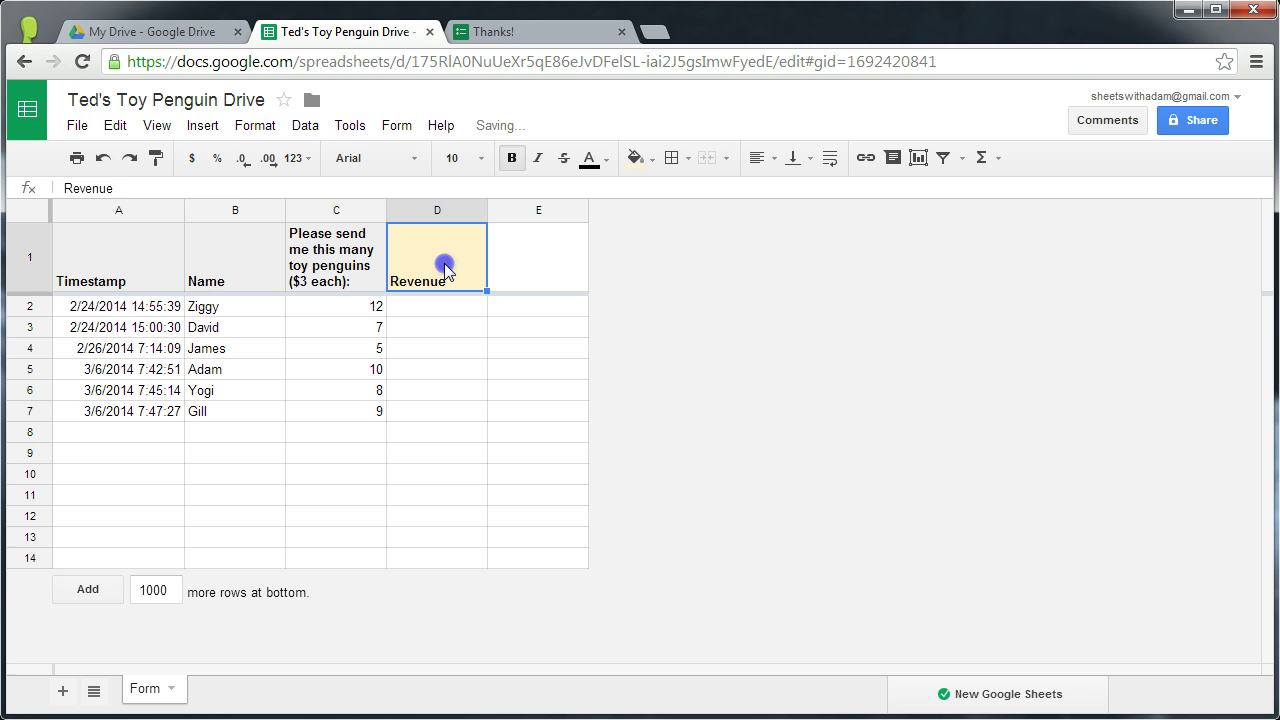
{"action": "left_click_drag", "start_coordinate": [299, 189], "coordinate": [62, 188]}
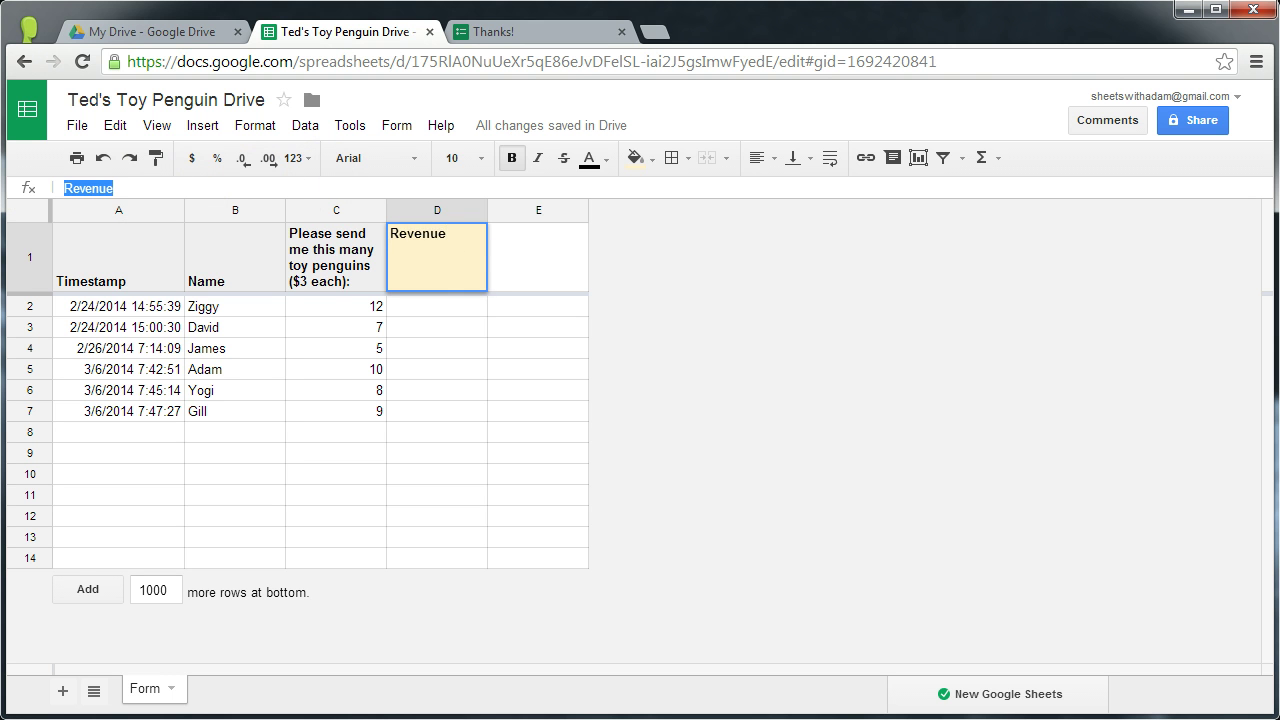
{"action": "key", "text": "ctrl+v"}
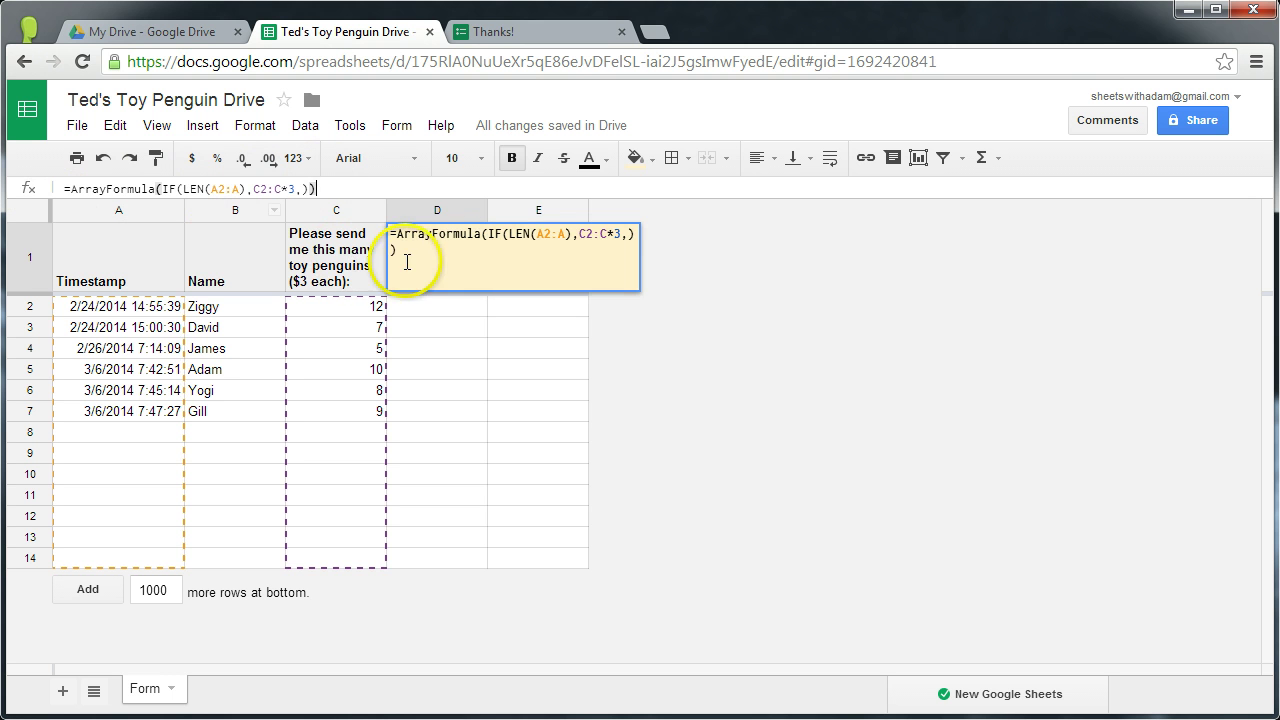
Change D1 to =ArrayFormula(IF(ROW(A:A)=1,"Revenue",IF(LEN(A:A),C:C*3,))) so column D fills.
{"action": "left_click", "coordinate": [489, 236]}
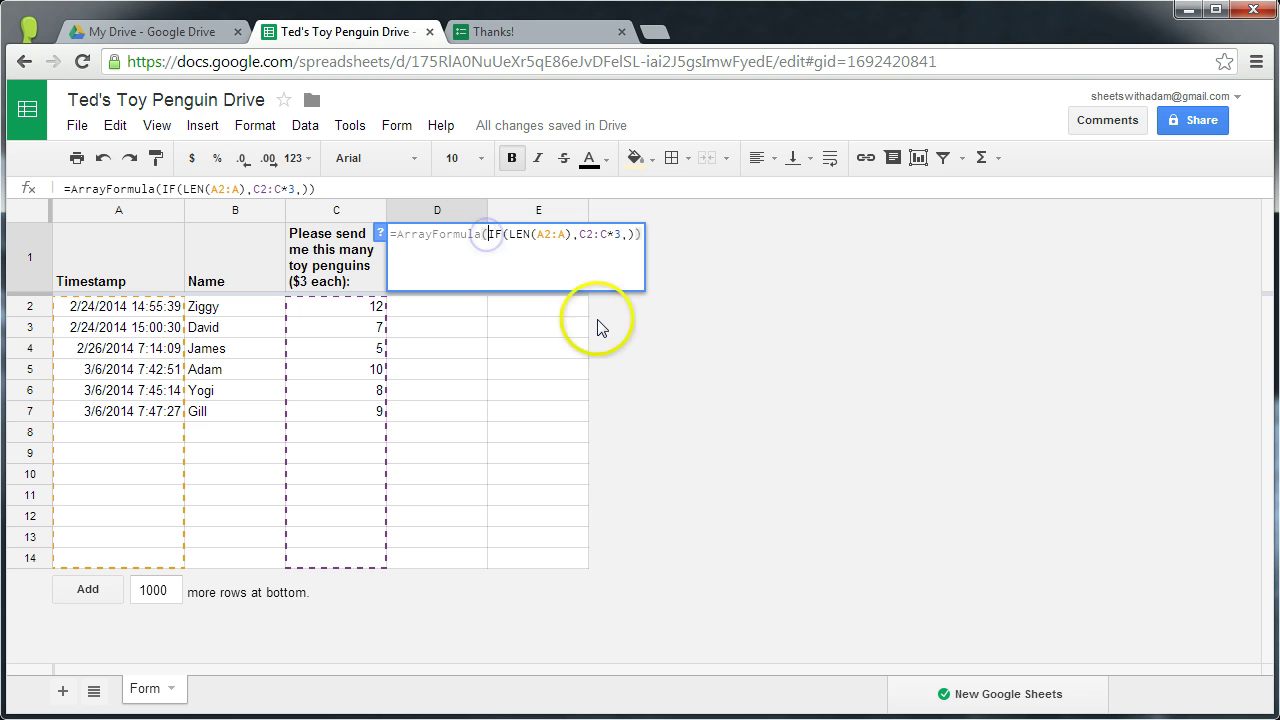
{"action": "type", "text": "IF("}
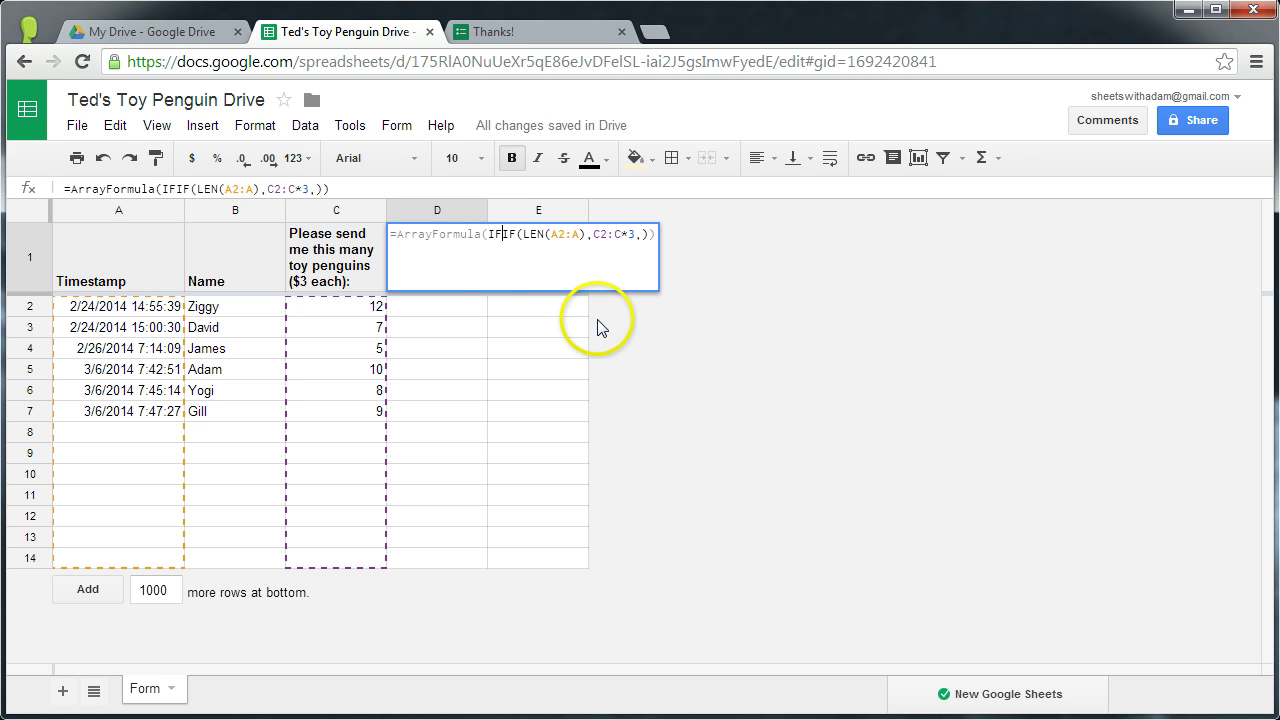
{"action": "type", "text": "ROW(A"}
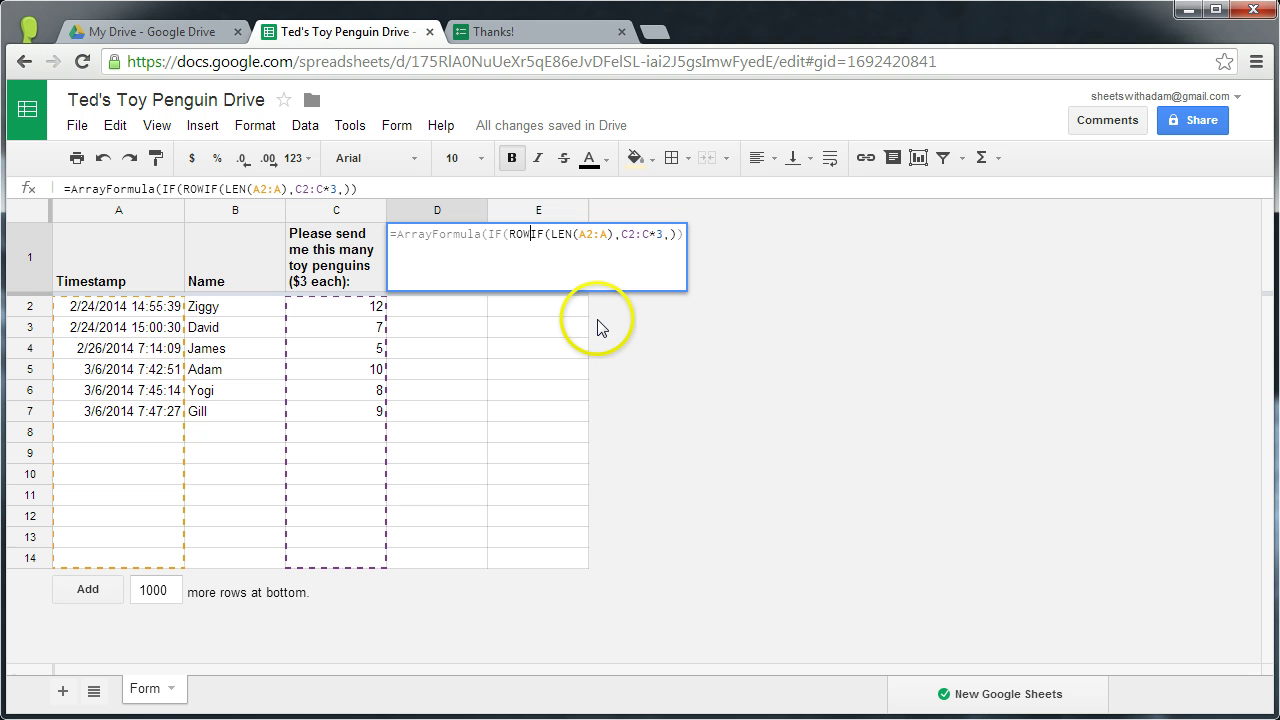
{"action": "type", "text": ":A)"}
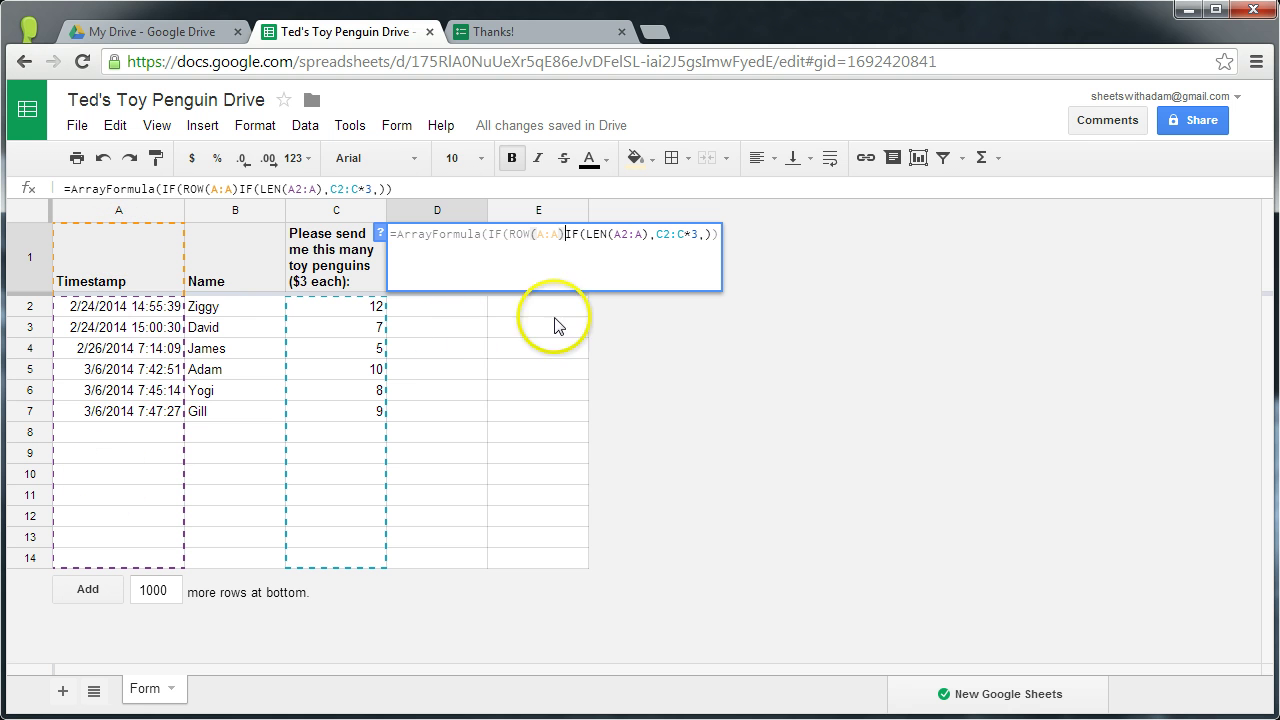
{"action": "type", "text": "=1,"}
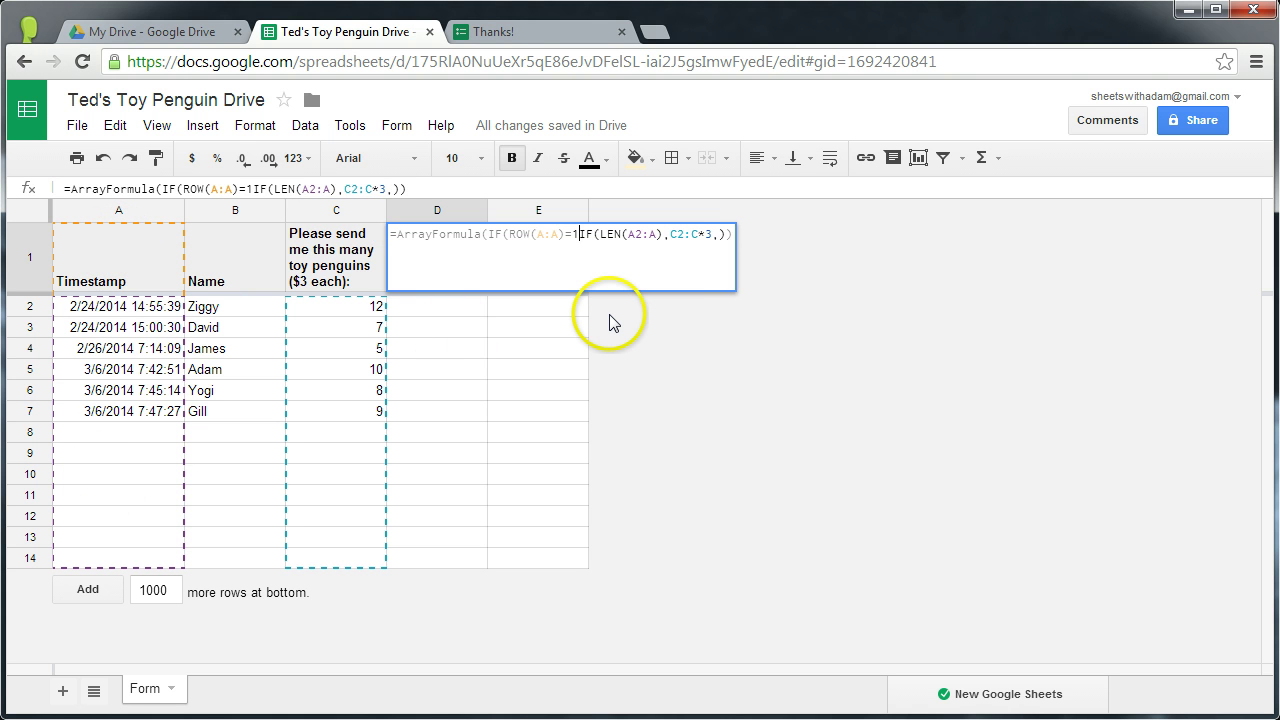
{"action": "type", "text": "\"Revenue"}
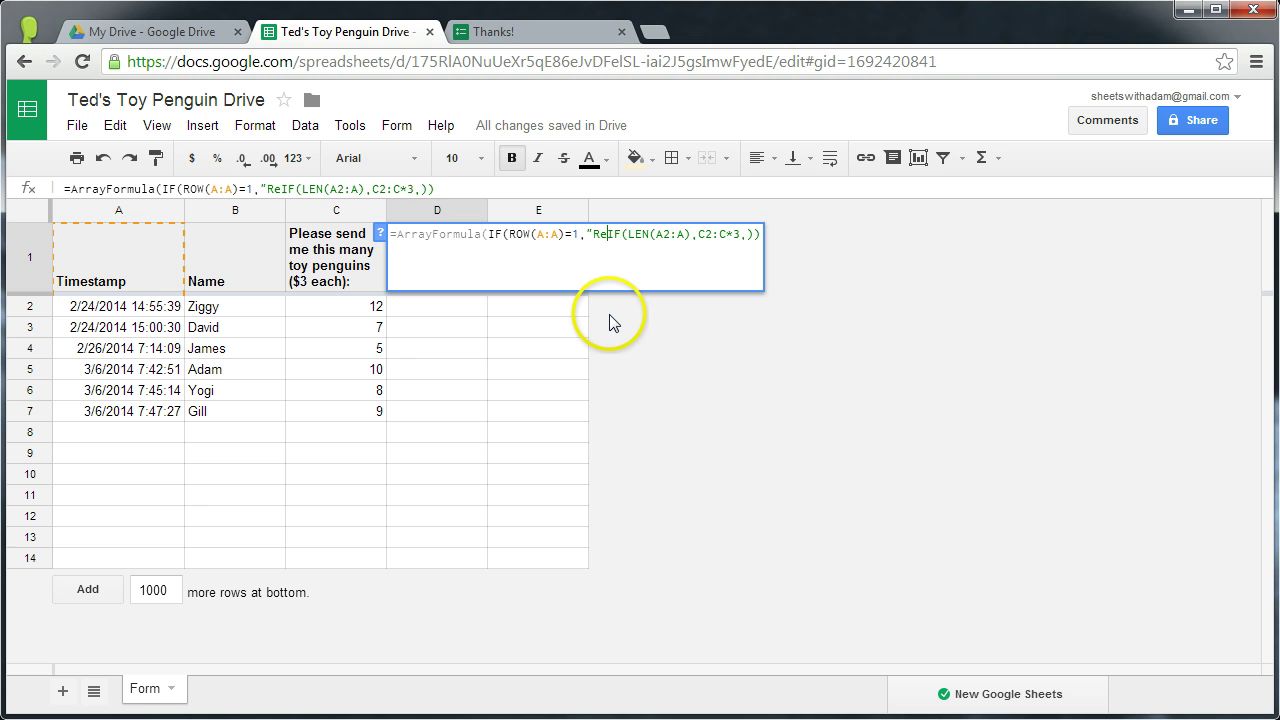
{"action": "type", "text": "\","}
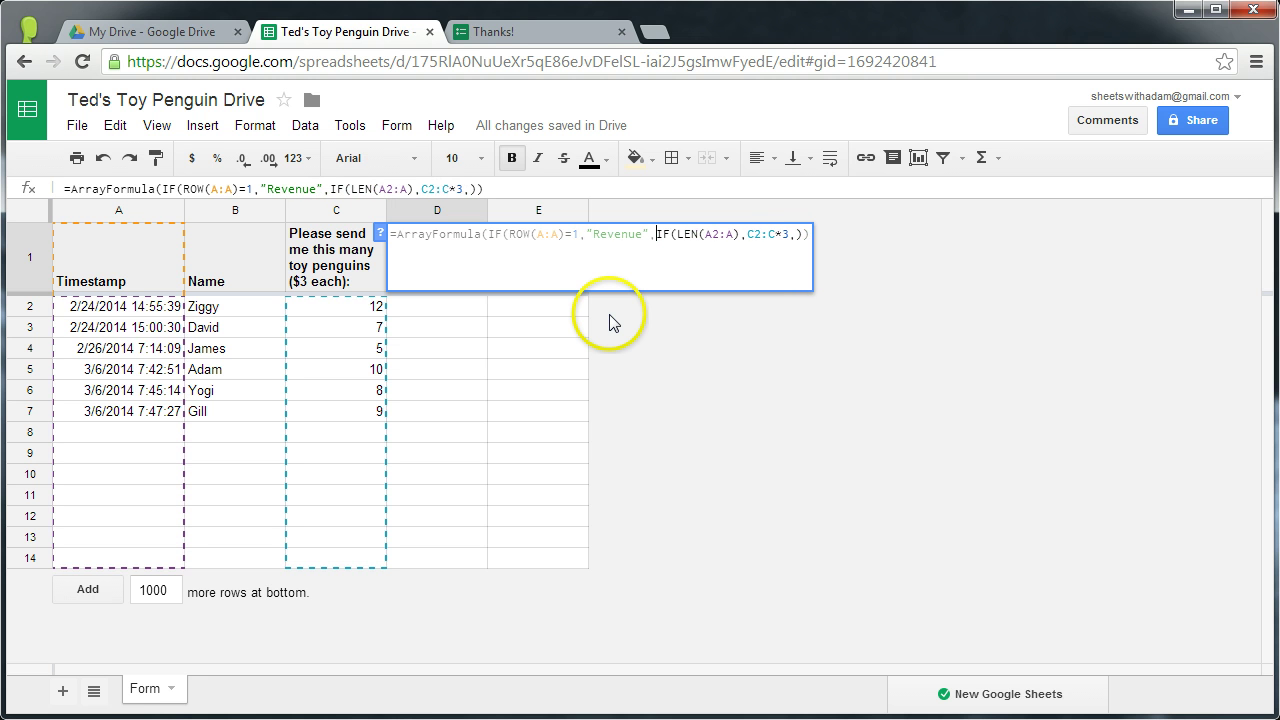
{"action": "left_click", "coordinate": [714, 235]}
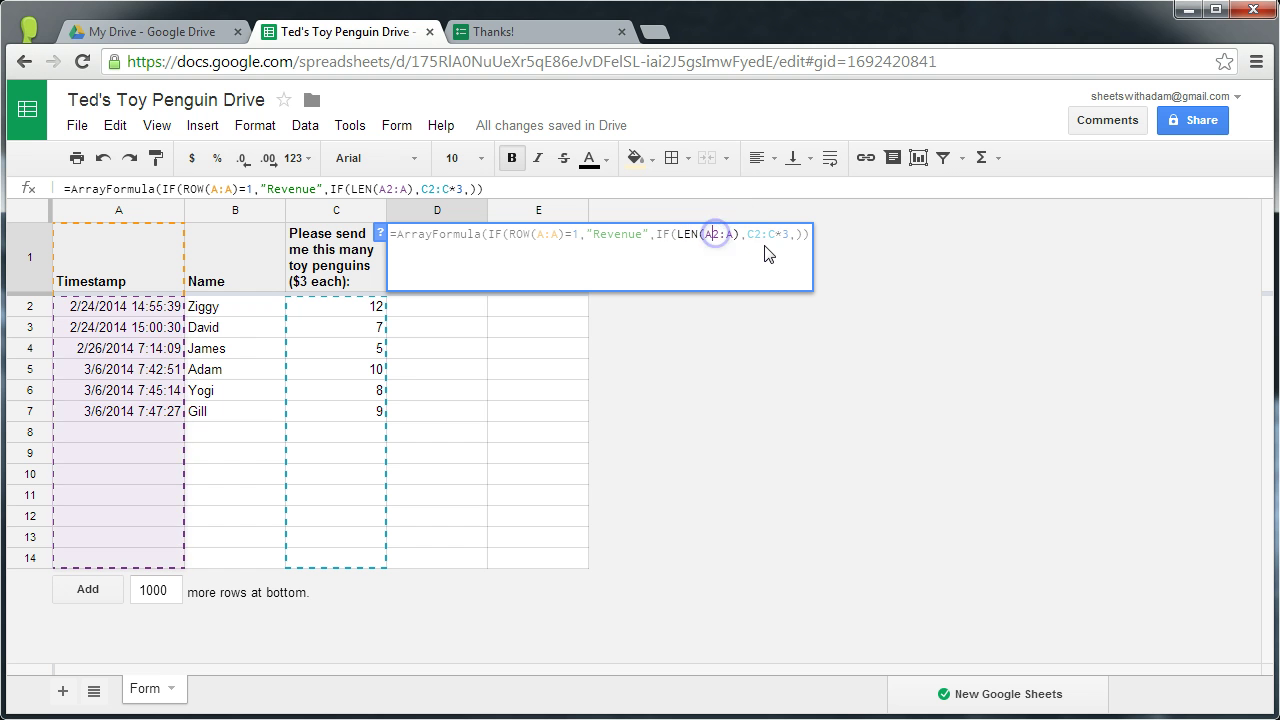
{"action": "key", "text": "Delete"}
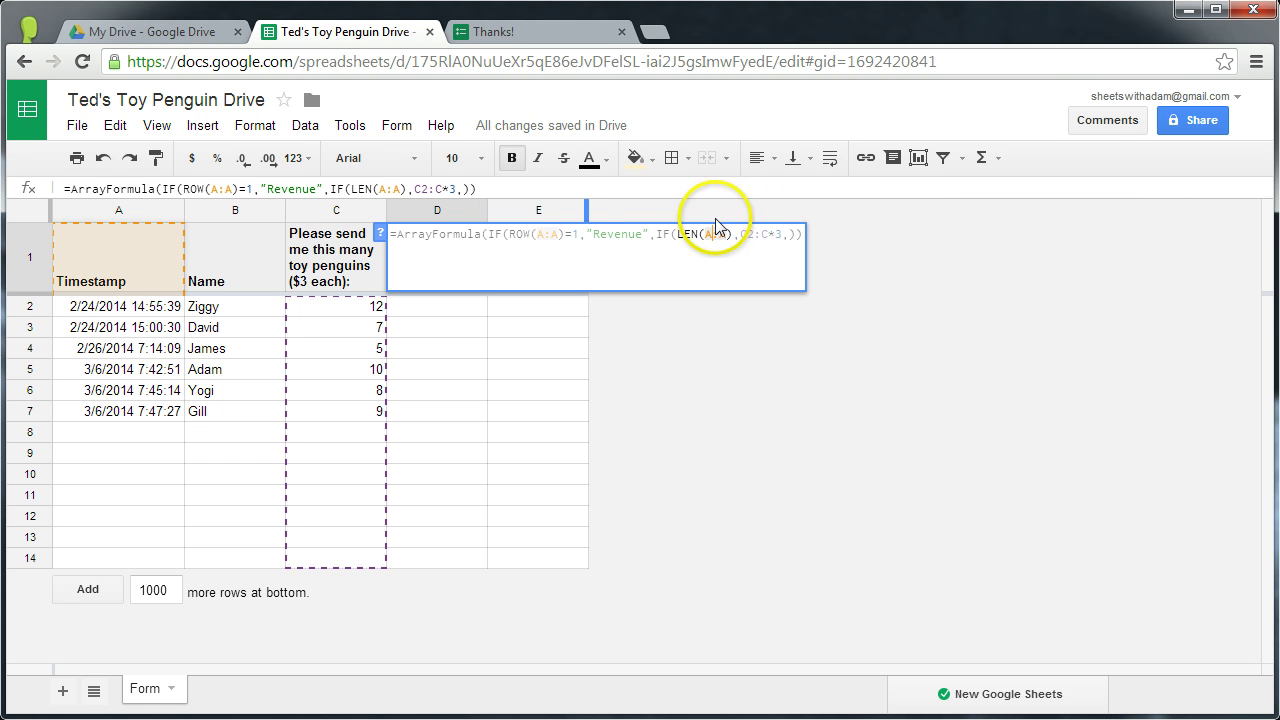
{"action": "left_click", "coordinate": [757, 238]}
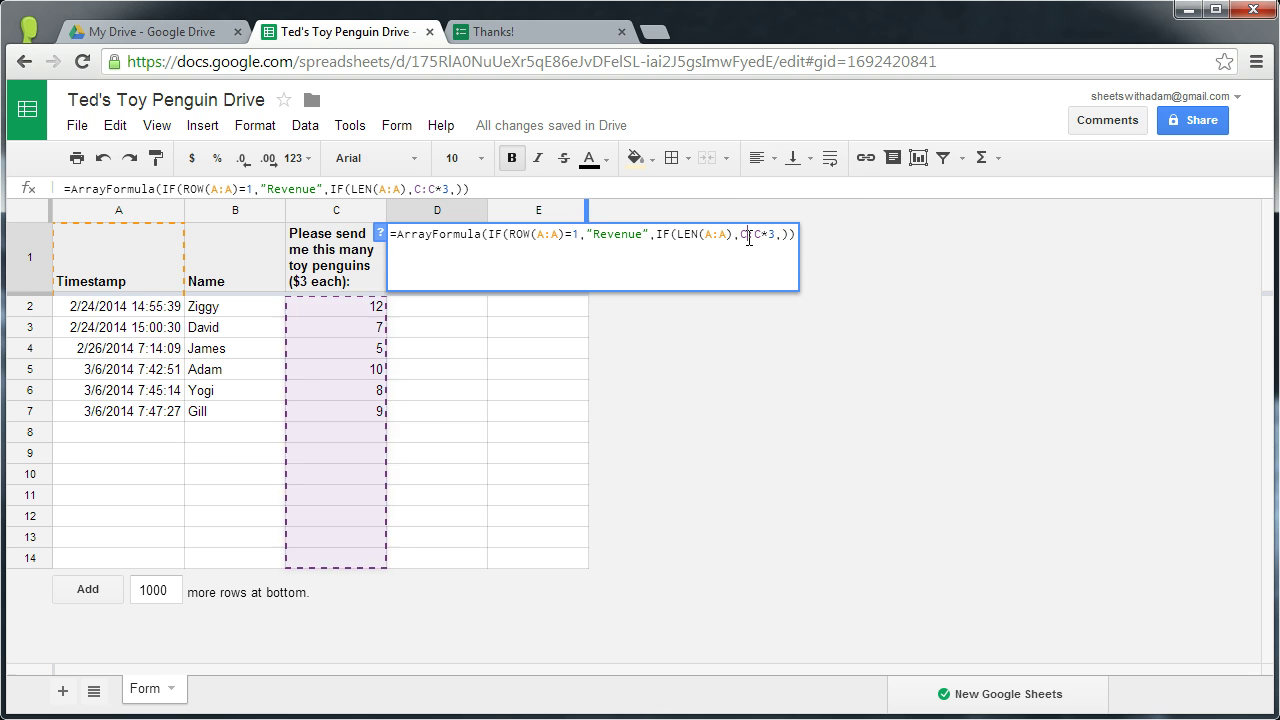
{"action": "key", "text": "BackSpace"}
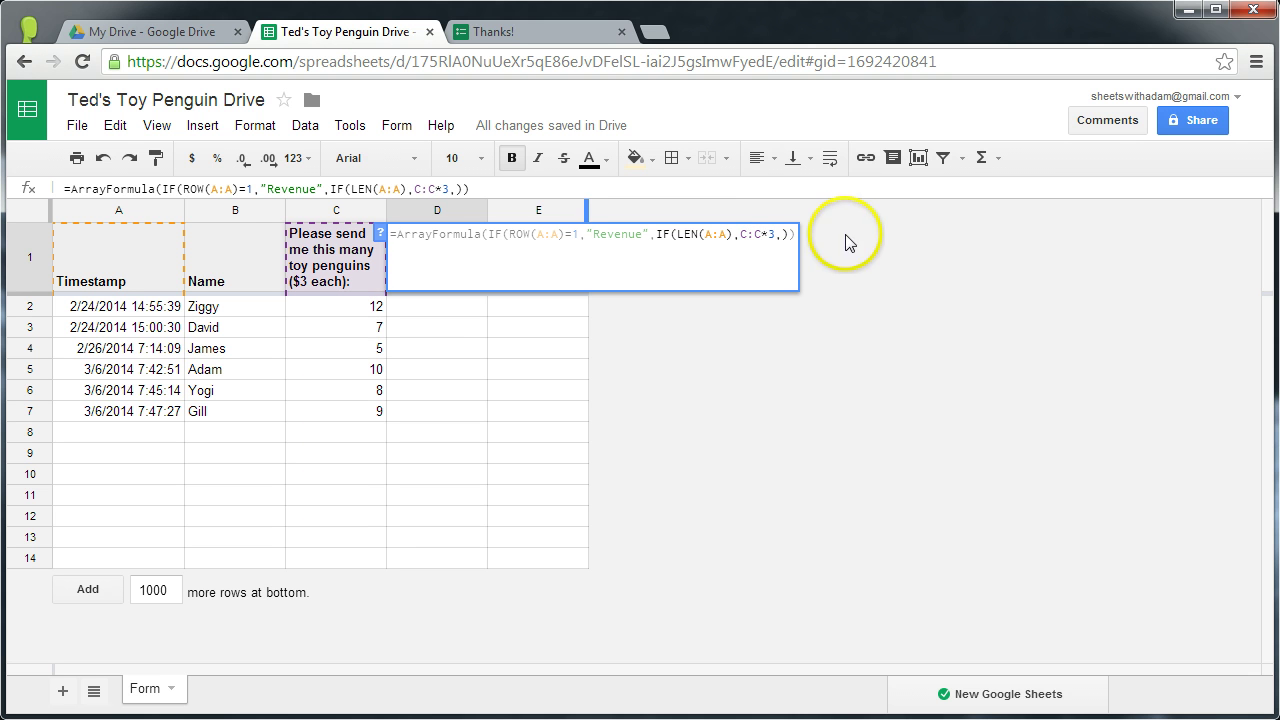
{"action": "left_click", "coordinate": [789, 233]}
{"action": "type", "text": ")"}
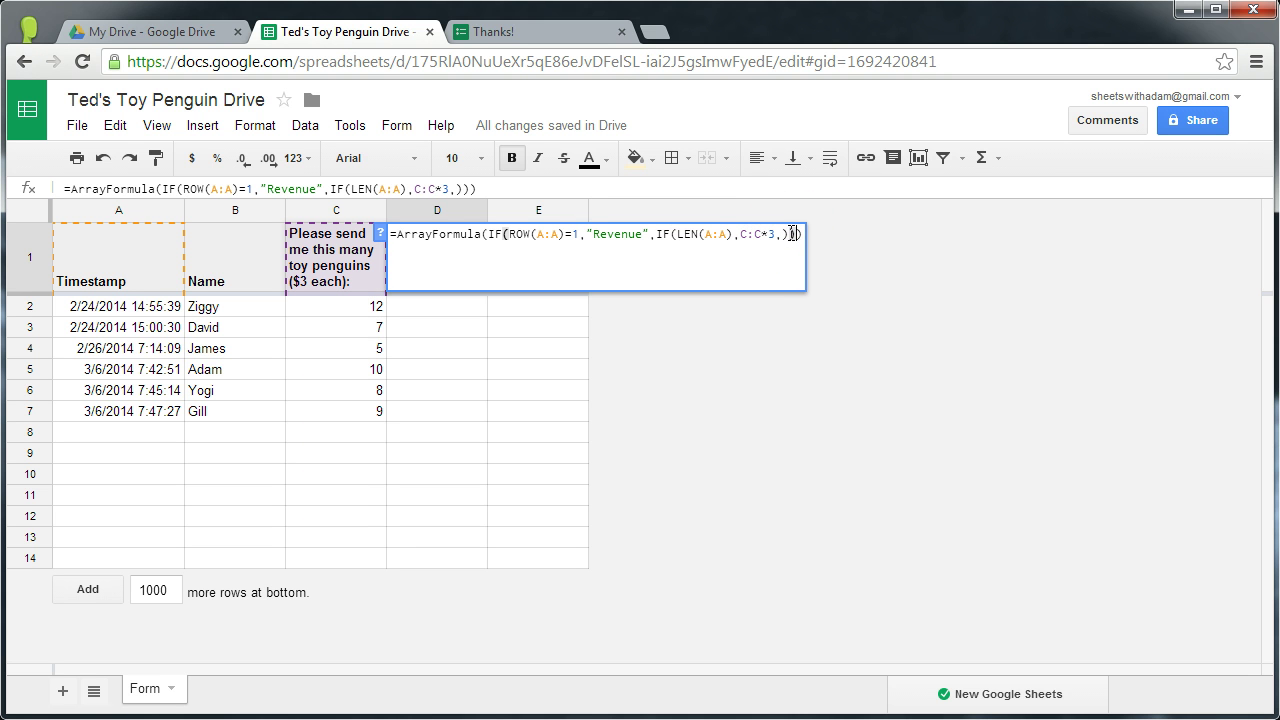
{"action": "key", "text": "Return"}
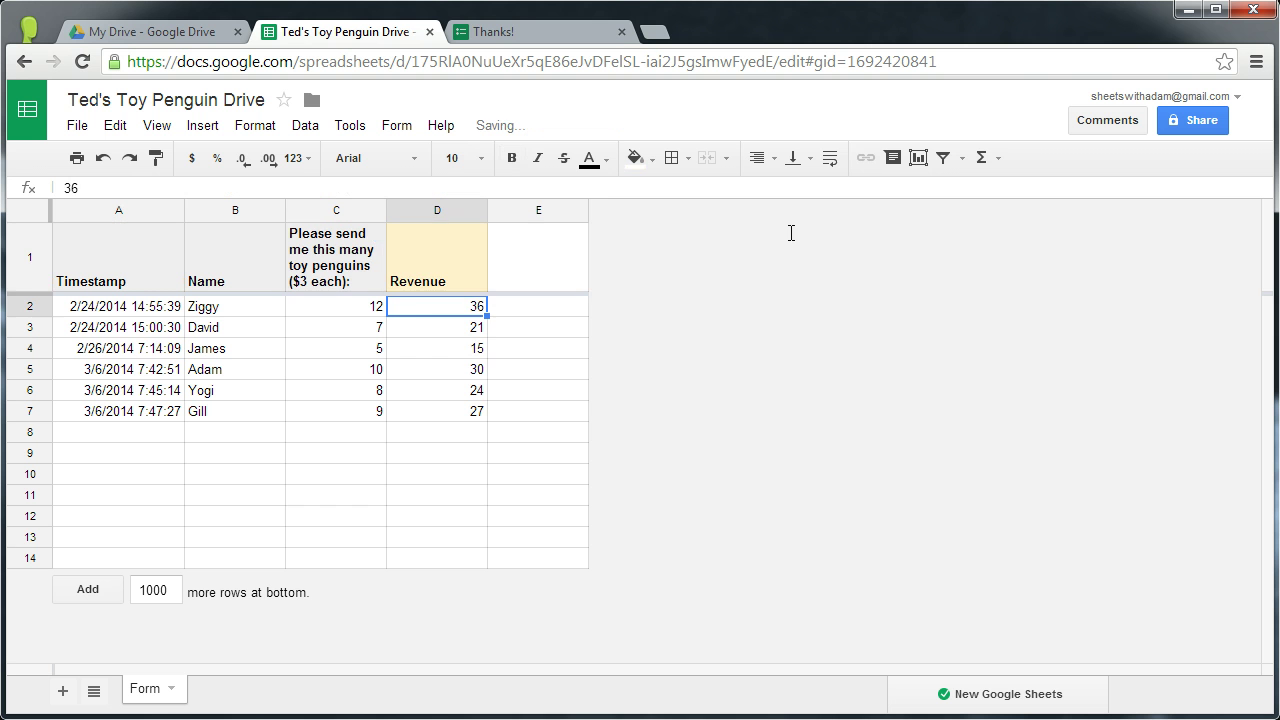
{"action": "left_click", "coordinate": [440, 328]}
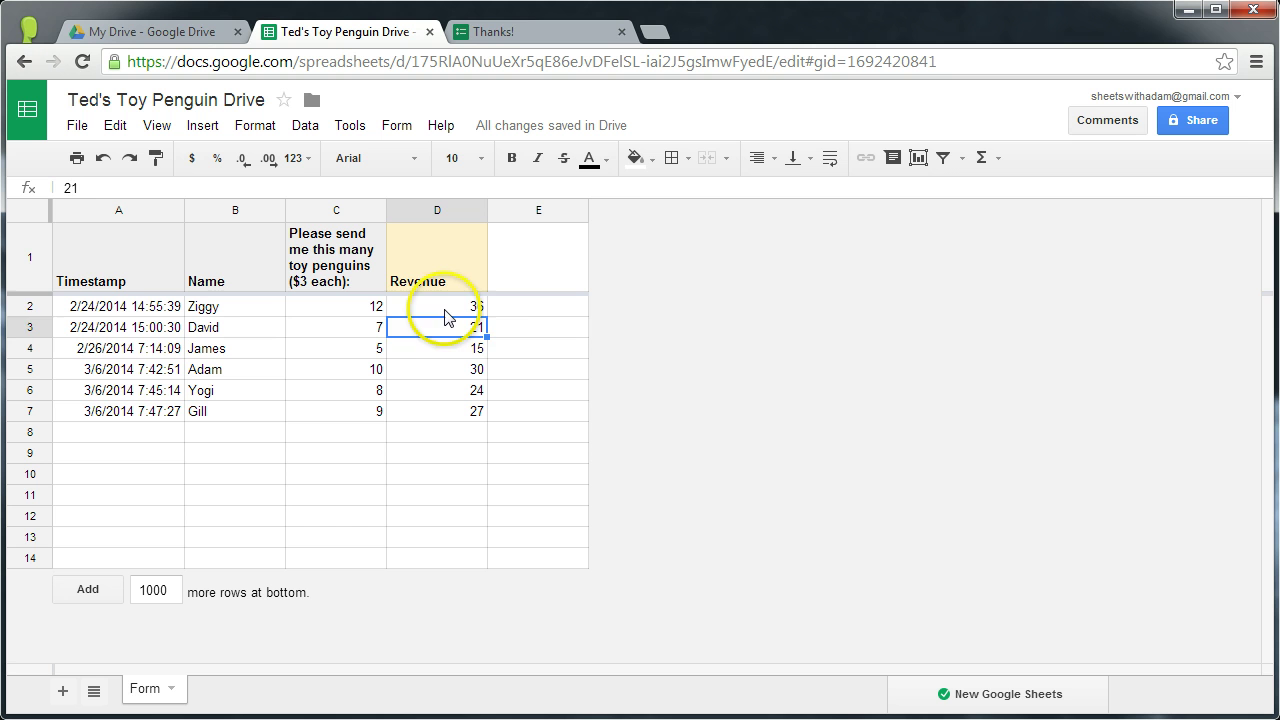
{"action": "left_click", "coordinate": [447, 311]}
{"action": "left_click", "coordinate": [449, 274]}
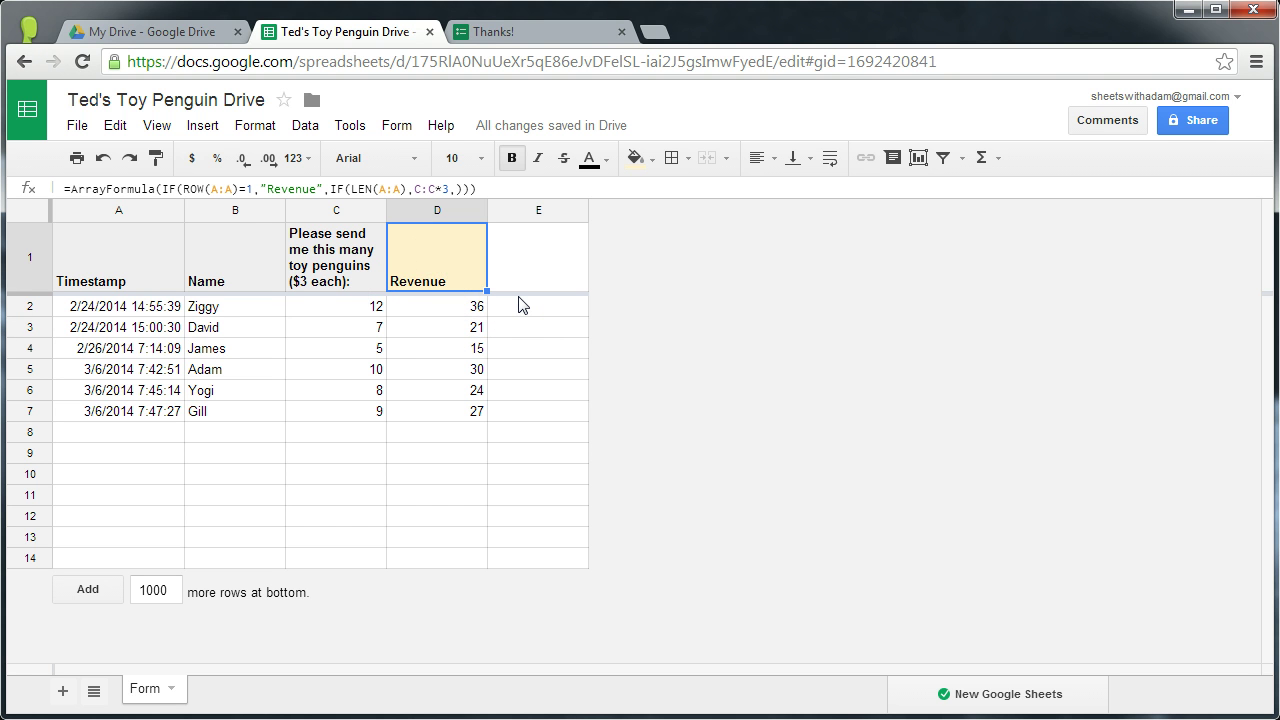
{"action": "left_click", "coordinate": [163, 250]}
{"action": "left_click", "coordinate": [157, 250]}
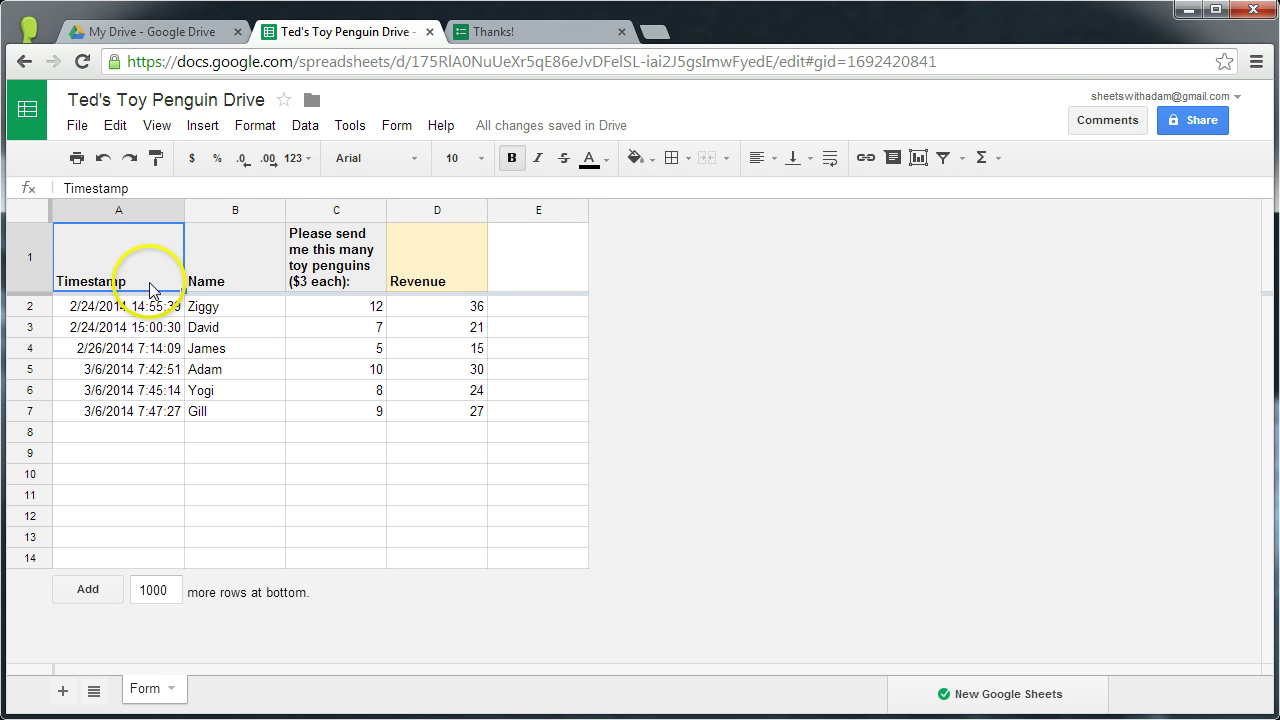
{"action": "mouse_move", "coordinate": [161, 210]}
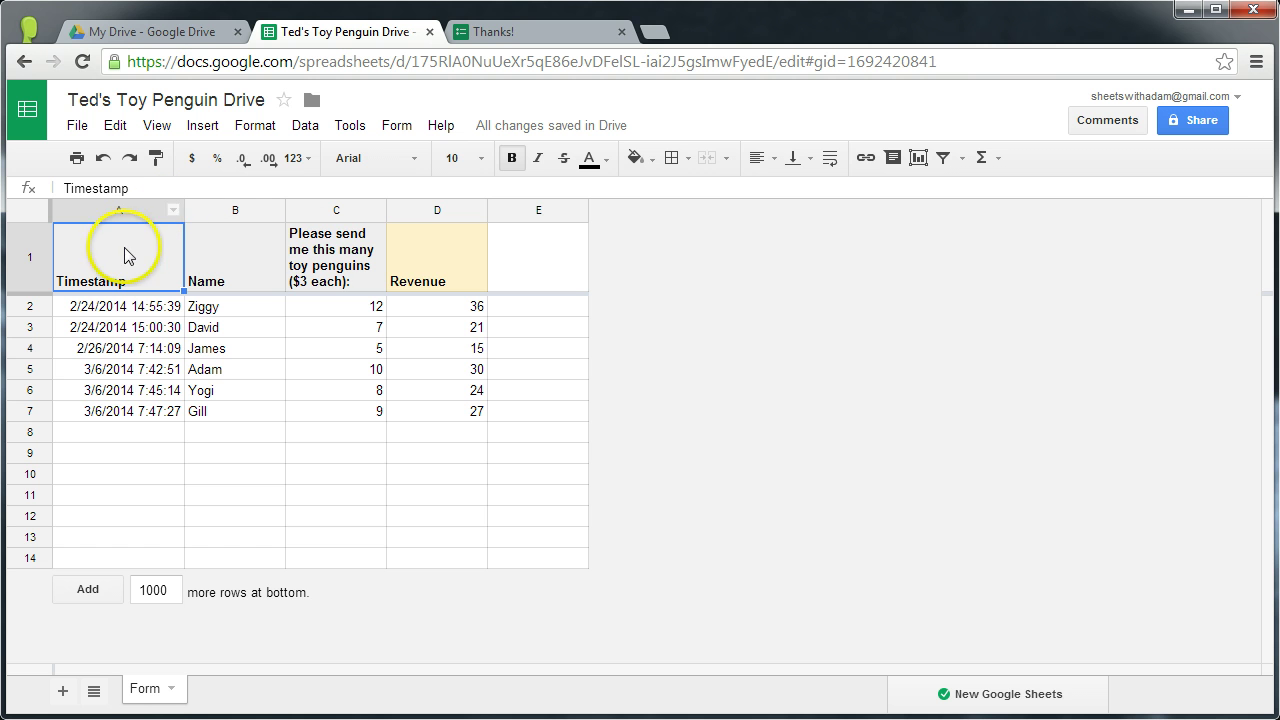
Sort the sheet Z → A by Timestamp in column A, keeping Revenue 27, 24, 30, 15, 21, 36.
{"action": "left_click", "coordinate": [174, 209]}
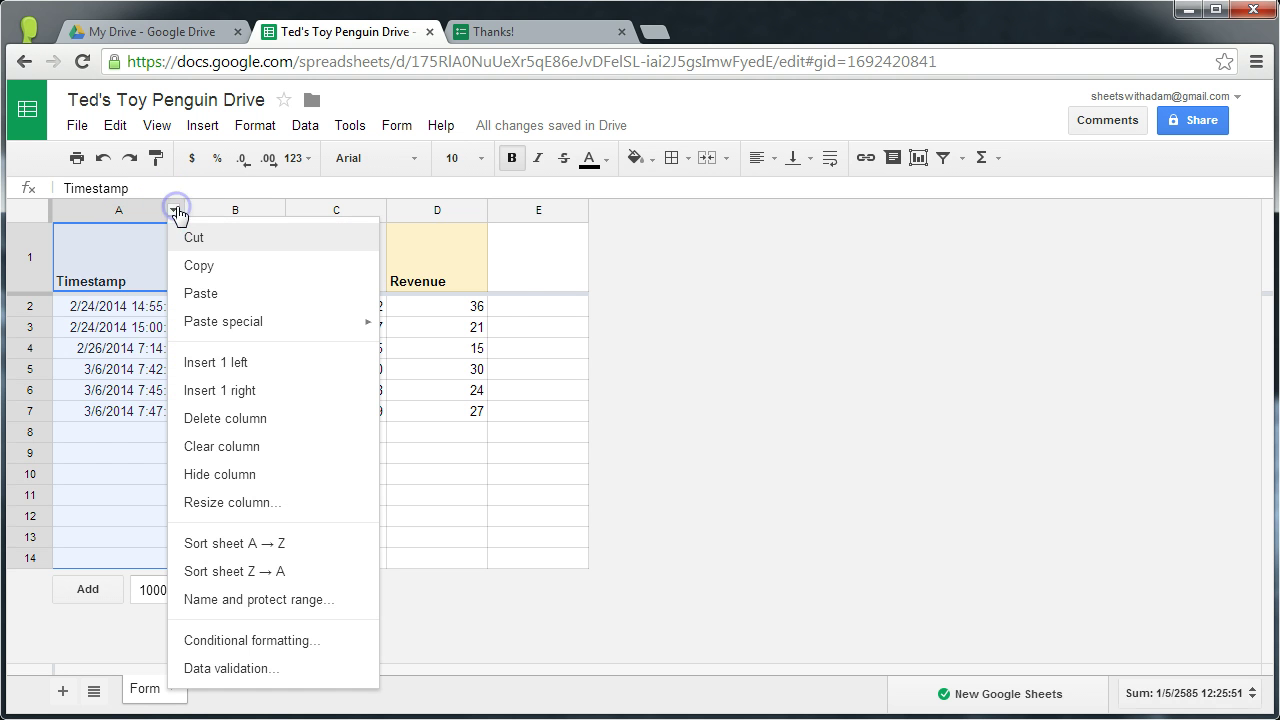
{"action": "left_click", "coordinate": [243, 568]}
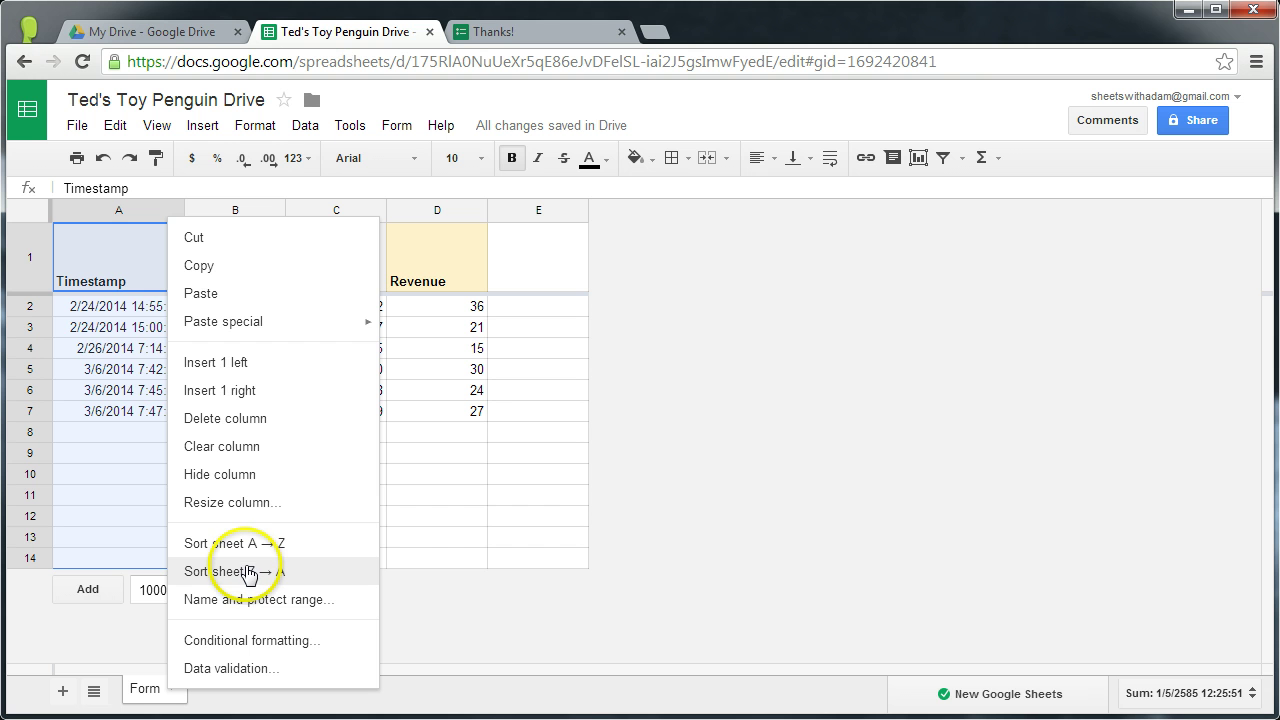
{"action": "left_click", "coordinate": [247, 572]}
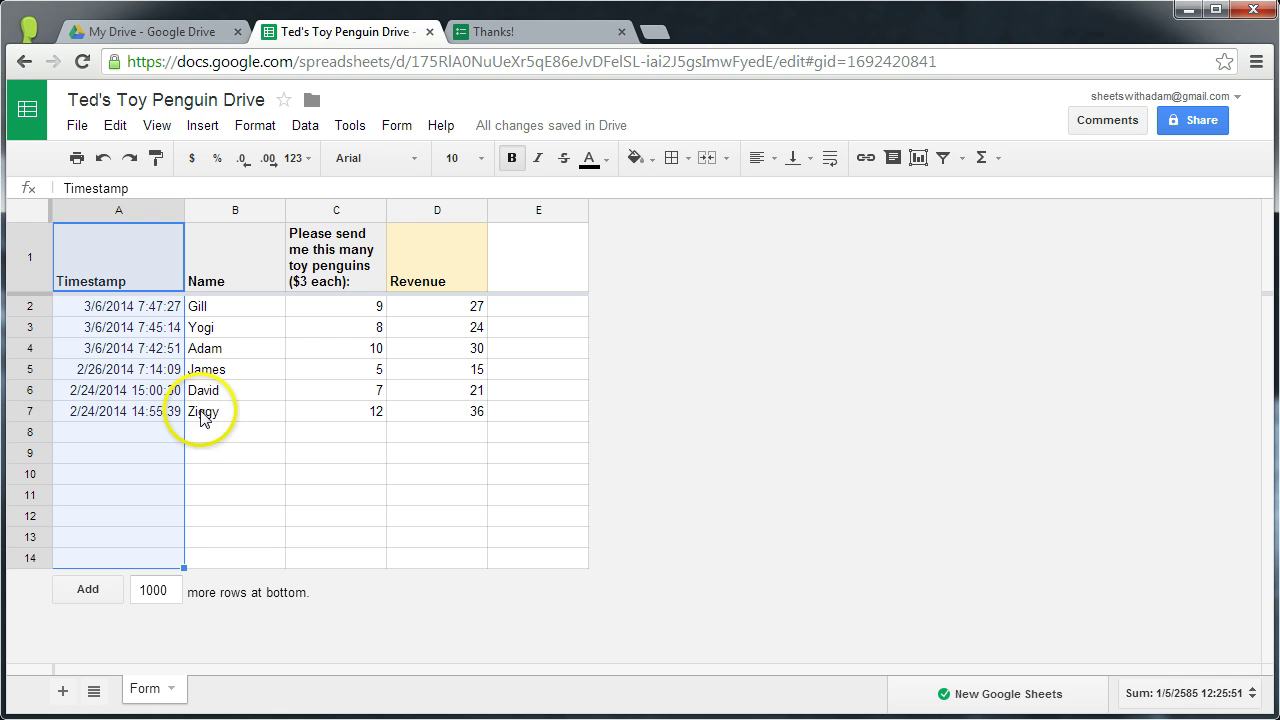
{"action": "left_click", "coordinate": [434, 276]}
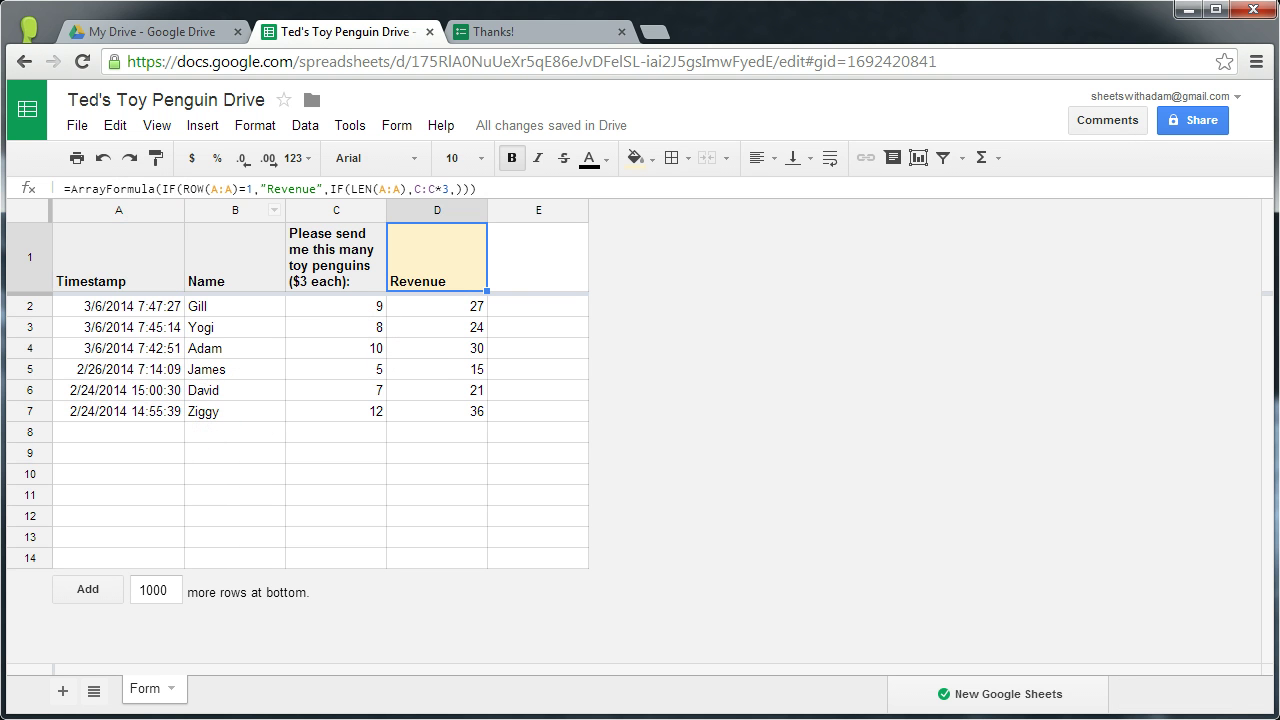